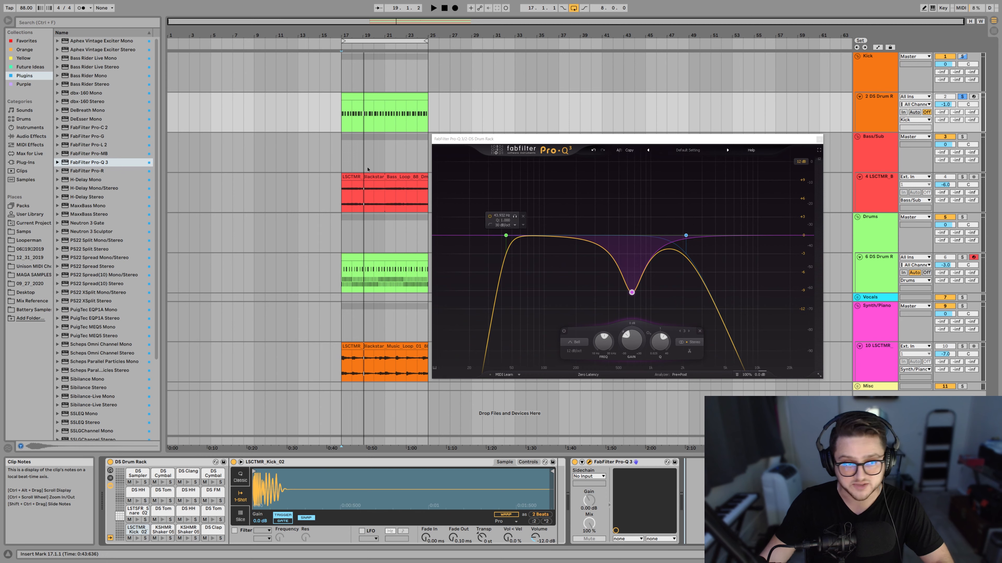
Load FabFilter Pro-C 2 on the kick's DS Drum Rack track and leave only the compressor window open, clear of the clips.
{"action": "double_click", "coordinate": [88, 127]}
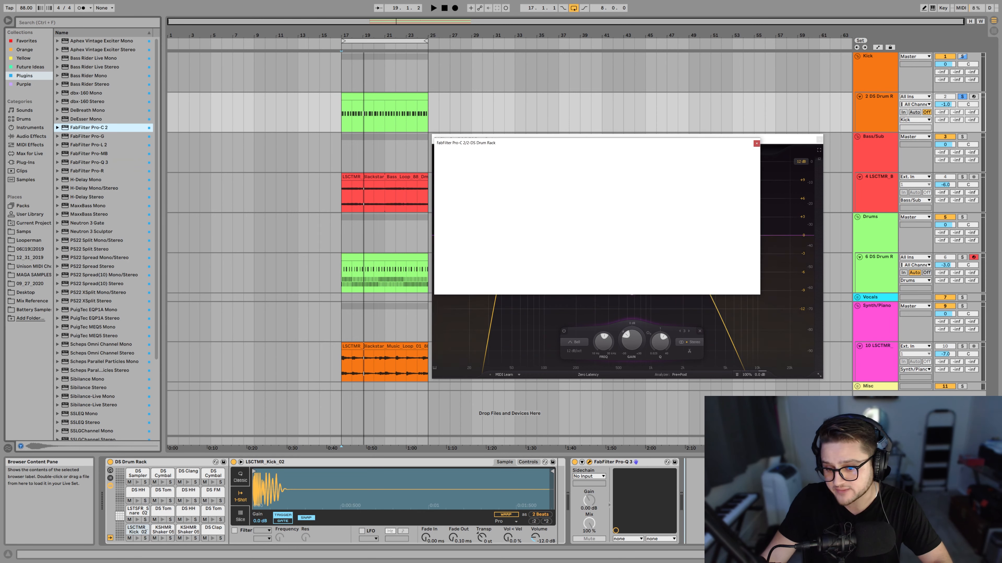
{"action": "left_click_drag", "start_coordinate": [648, 146], "coordinate": [648, 231]}
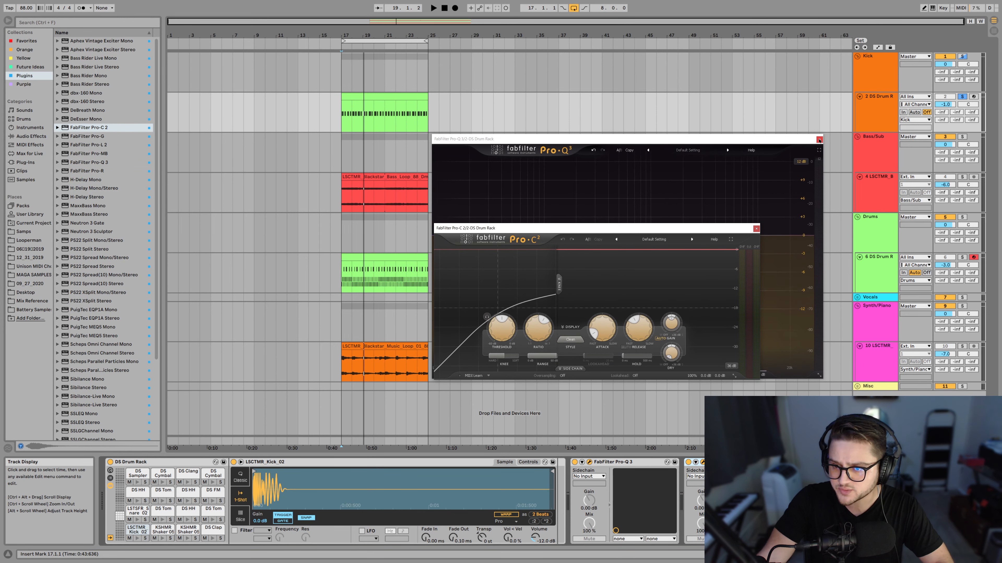
{"action": "left_click_drag", "start_coordinate": [585, 232], "coordinate": [608, 158]}
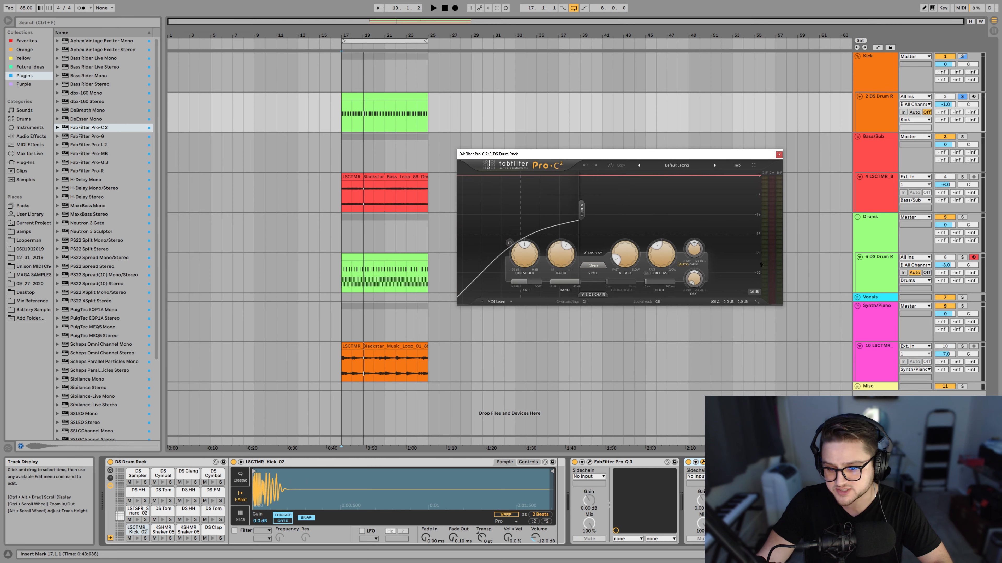
Audition the kick briefly and choose Clean as the compressor's style.
{"action": "key", "text": "space"}
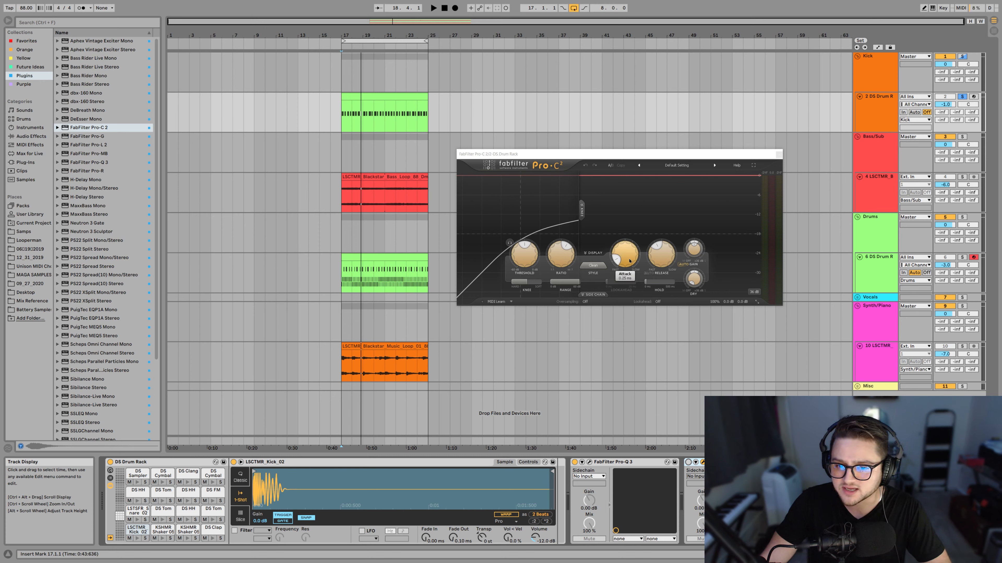
{"action": "left_click", "coordinate": [593, 266]}
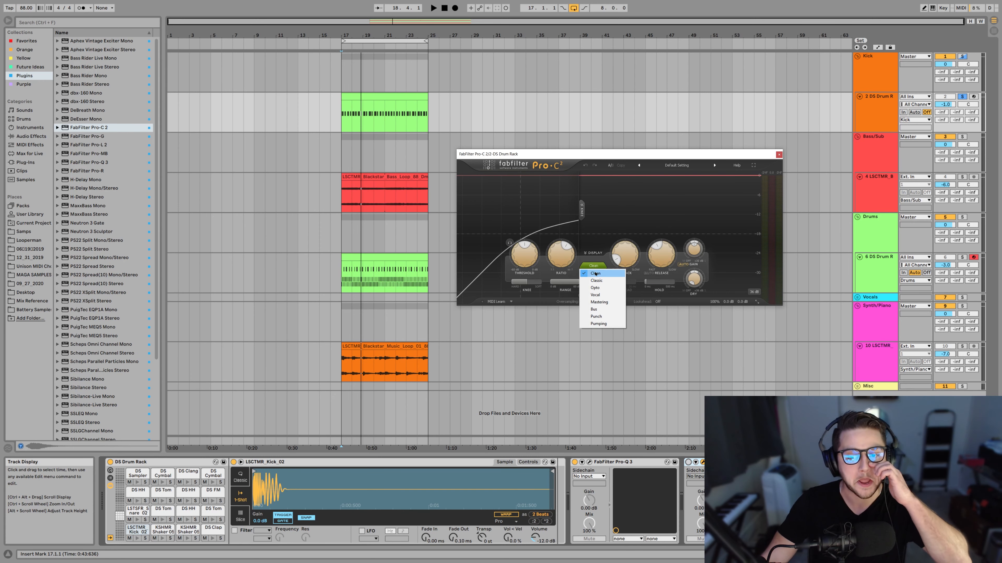
{"action": "left_click", "coordinate": [595, 273]}
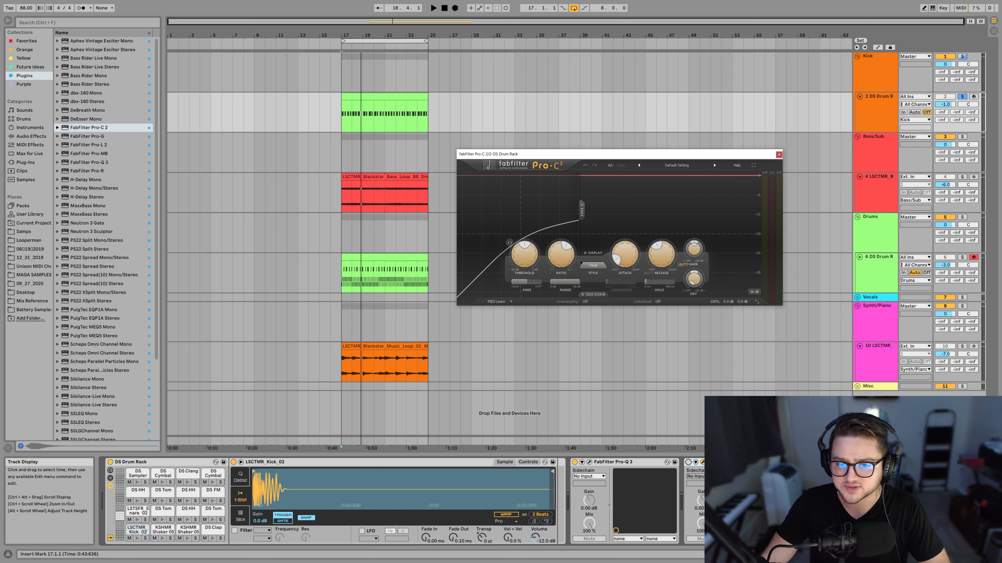
Raise the compressor's threshold to its maximum and turn off auto gain.
{"action": "left_click_drag", "start_coordinate": [524, 256], "coordinate": [562, 154]}
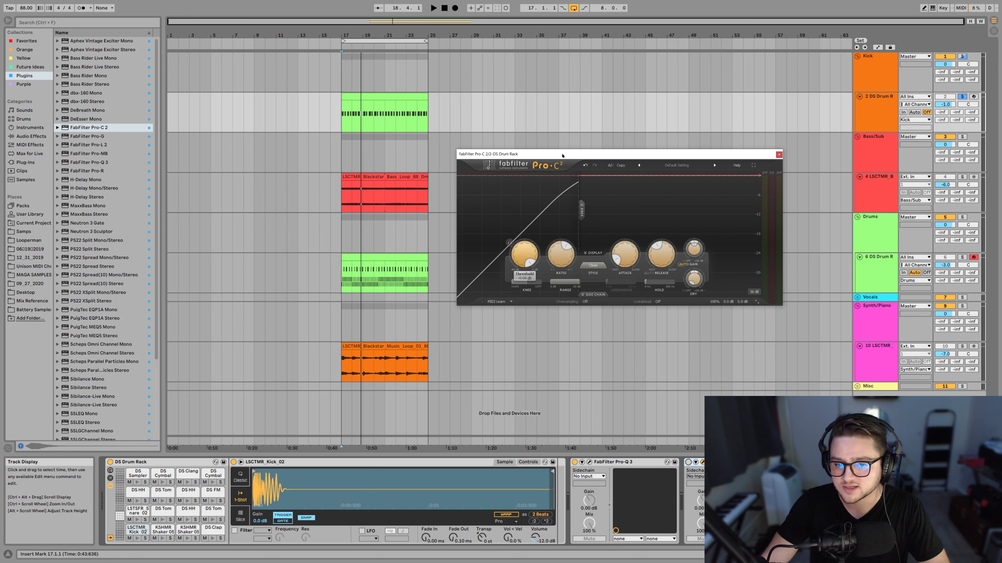
{"action": "left_click", "coordinate": [683, 265]}
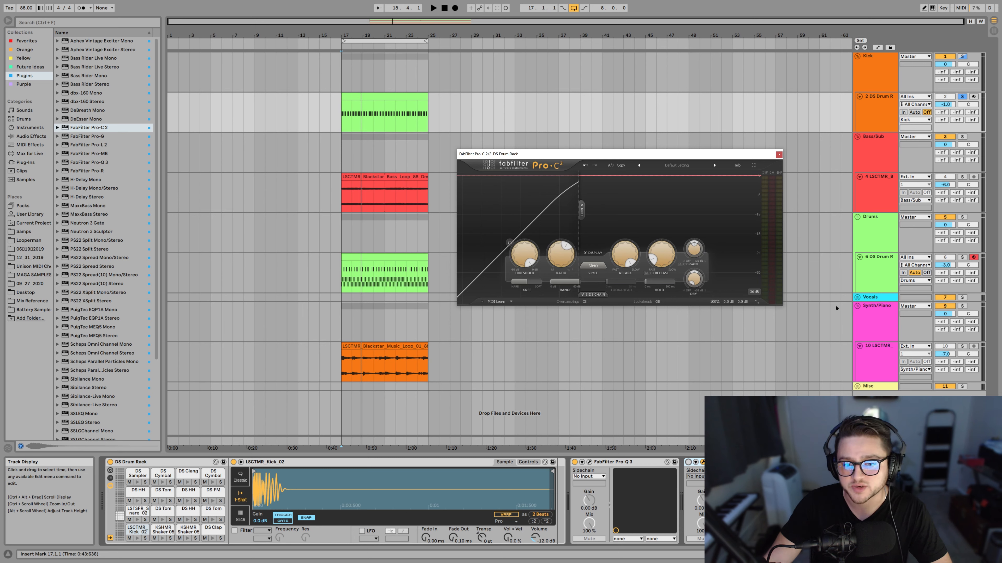
{"action": "left_click_drag", "start_coordinate": [522, 252], "coordinate": [522, 213]}
Change the compressor's level display range during kick playback and lower the threshold below the kick's peaks.
{"action": "key", "text": "space"}
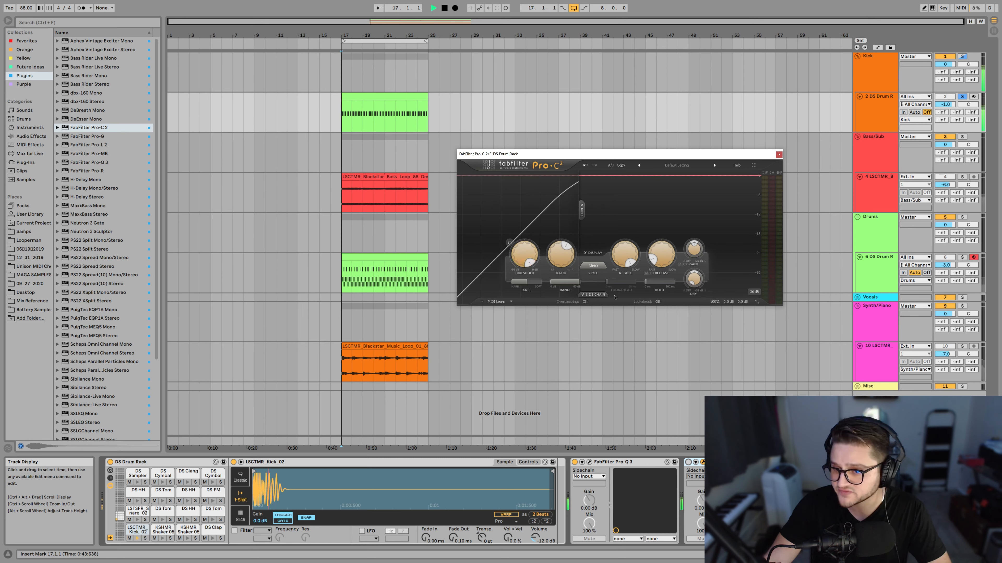
{"action": "left_click", "coordinate": [754, 292]}
{"action": "left_click", "coordinate": [764, 322]}
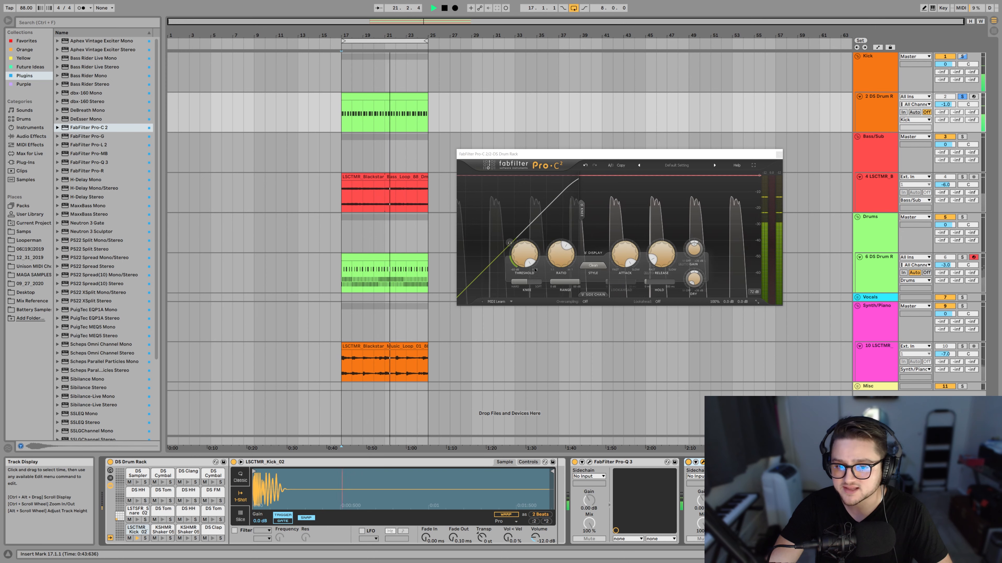
{"action": "left_click_drag", "start_coordinate": [517, 248], "coordinate": [531, 282]}
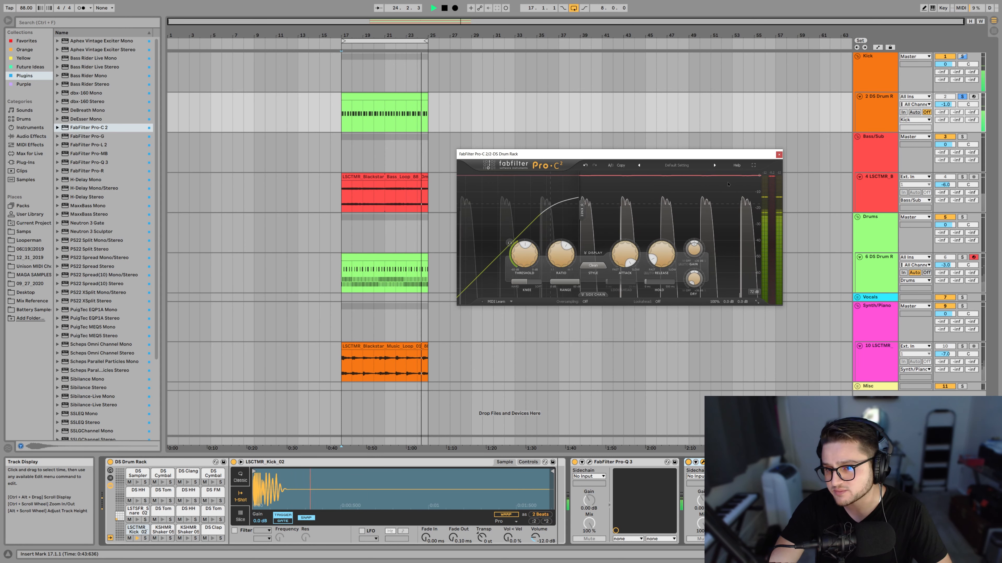
Set the compressor's attack to its fastest setting, 0.005 ms, while the kick loop plays.
{"action": "mouse_move", "coordinate": [624, 254]}
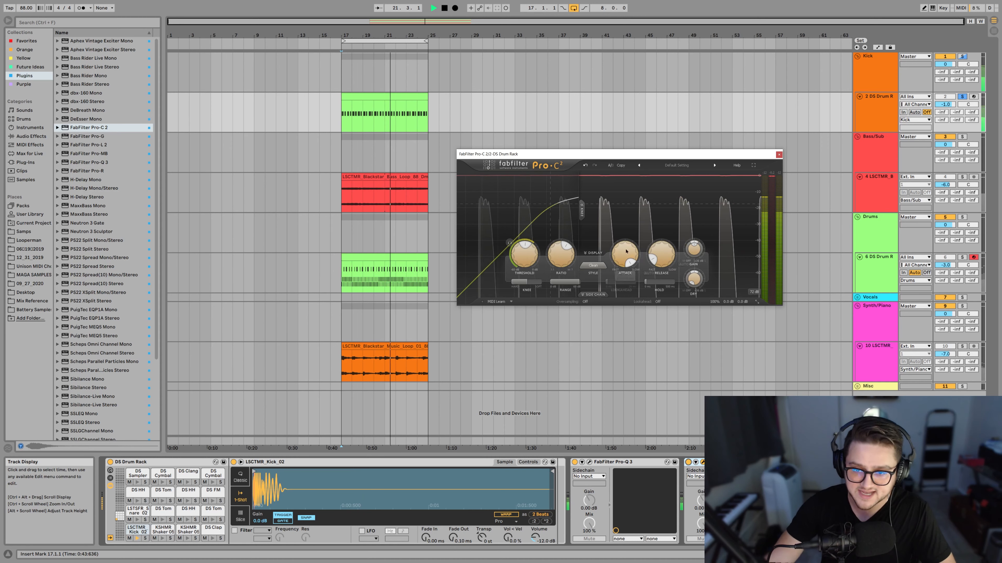
{"action": "left_click_drag", "start_coordinate": [624, 254], "coordinate": [633, 358]}
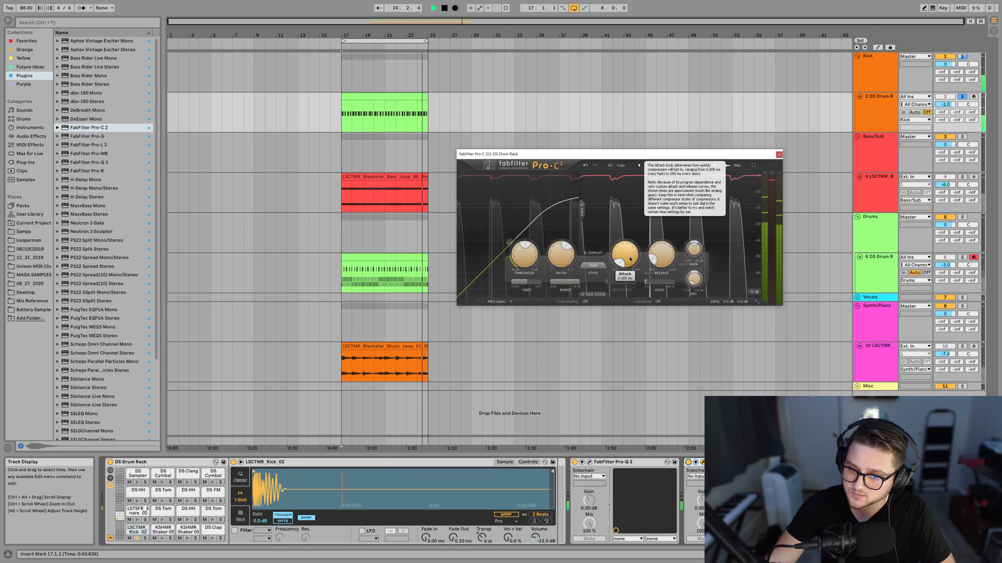
{"action": "left_click_drag", "start_coordinate": [630, 256], "coordinate": [624, 331]}
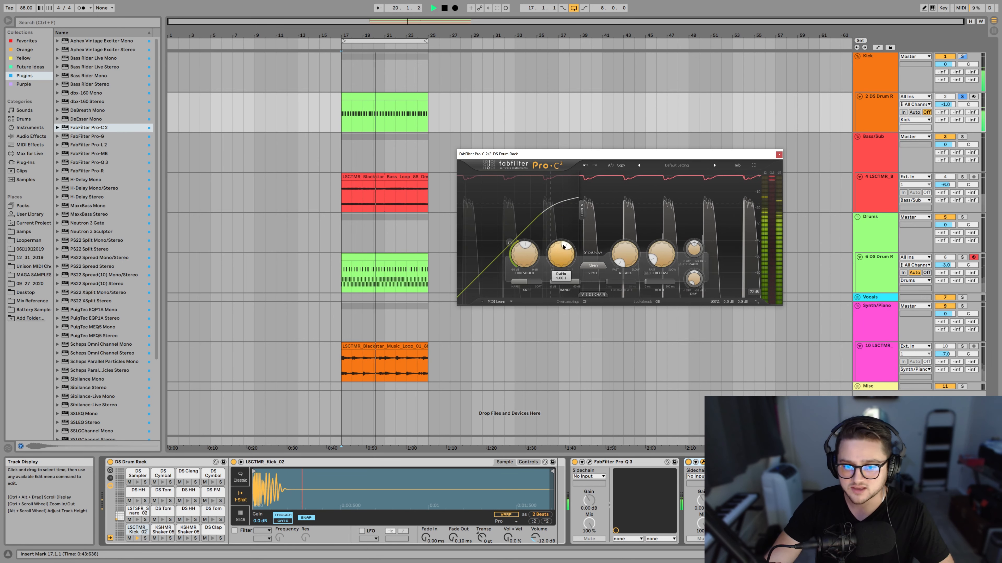
{"action": "mouse_move", "coordinate": [628, 261]}
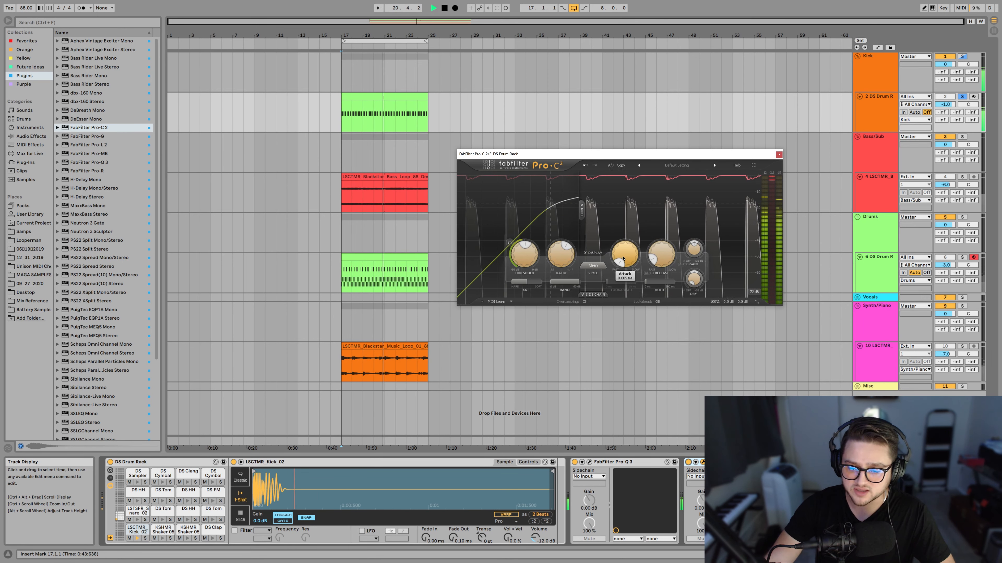
{"action": "mouse_move", "coordinate": [625, 268]}
{"action": "left_mouse_down"}
{"action": "mouse_move", "coordinate": [629, 241]}
{"action": "mouse_move", "coordinate": [636, 265]}
{"action": "left_mouse_up"}
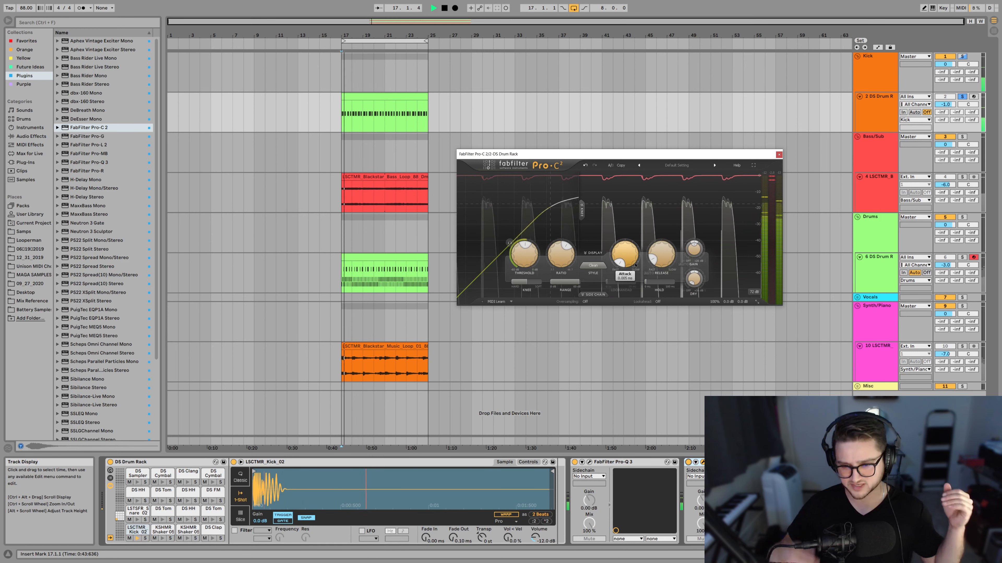
{"action": "mouse_move", "coordinate": [635, 265]}
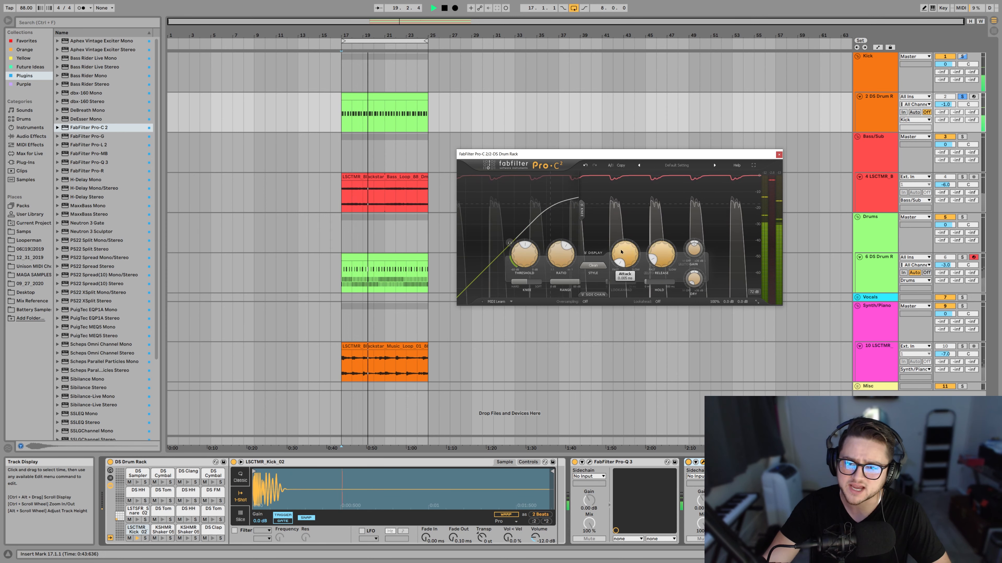
Lower the compressor's threshold further for stronger gain reduction and reposition the plugin window.
{"action": "mouse_move", "coordinate": [525, 258]}
{"action": "left_click_drag", "start_coordinate": [525, 258], "coordinate": [528, 270]}
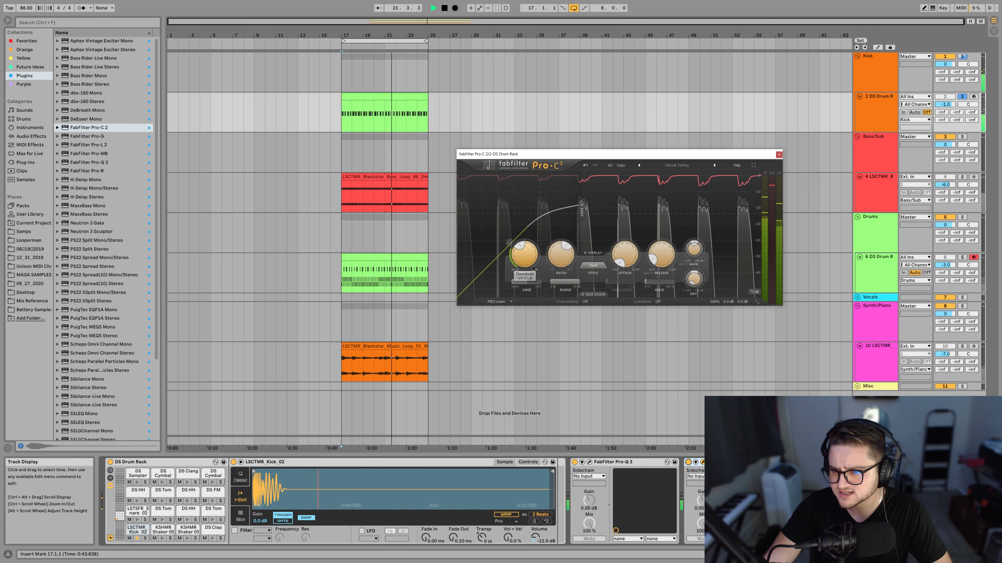
{"action": "left_click_drag", "start_coordinate": [775, 176], "coordinate": [749, 161]}
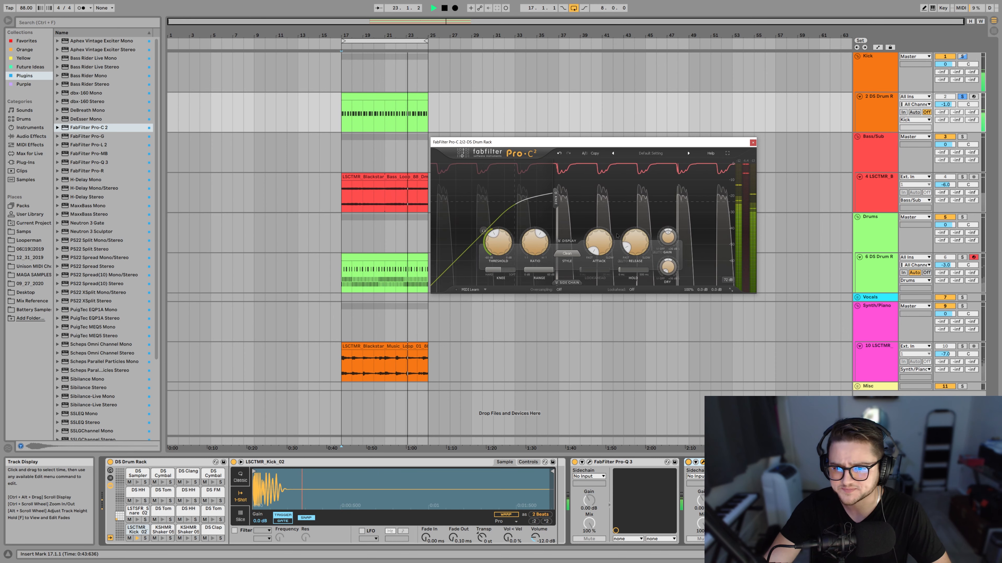
Slow the compressor's attack so the kick's initial transients pass through before the gain reduction.
{"action": "mouse_move", "coordinate": [542, 249]}
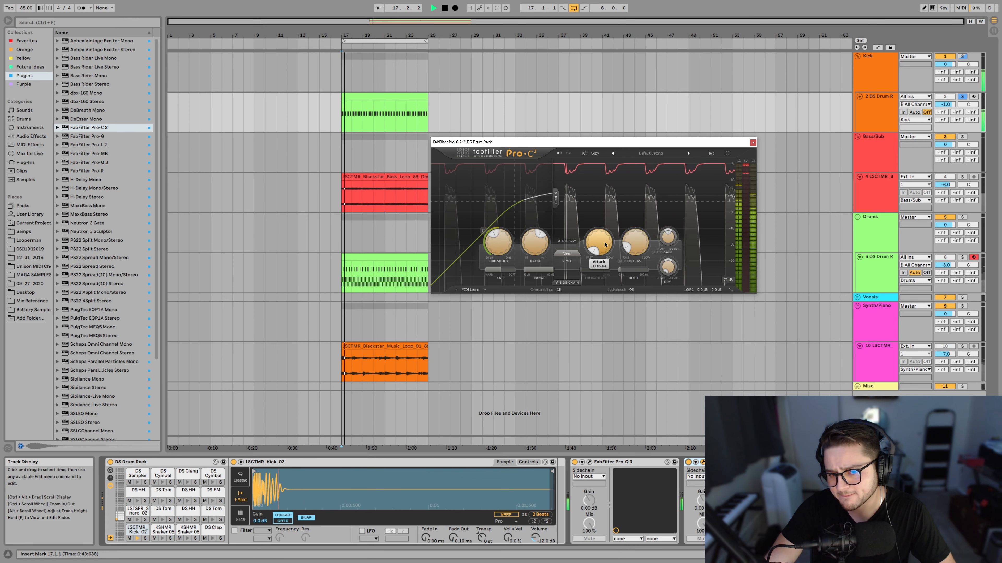
{"action": "mouse_move", "coordinate": [604, 236]}
{"action": "left_click_drag", "start_coordinate": [604, 236], "coordinate": [612, 191]}
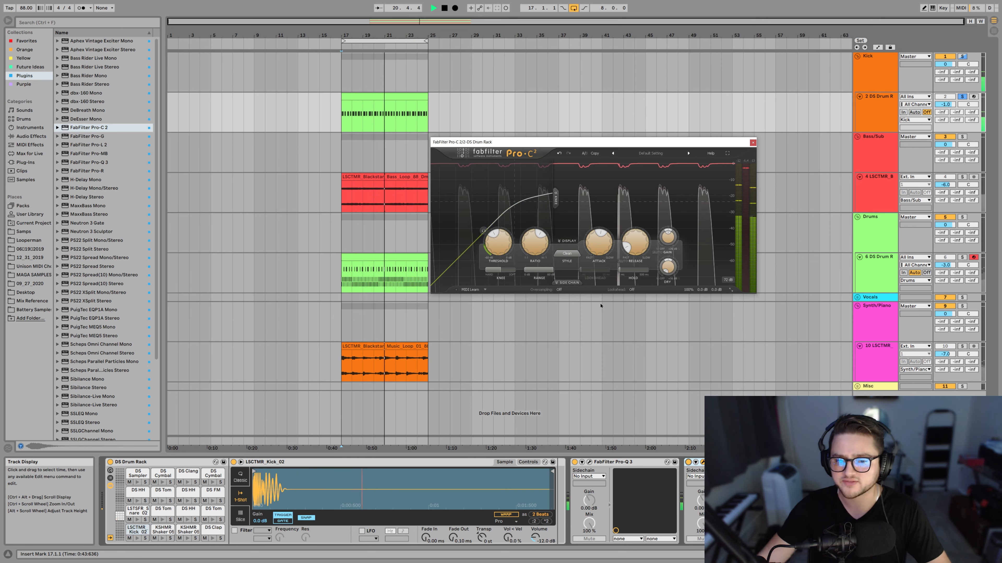
{"action": "mouse_move", "coordinate": [601, 243]}
{"action": "left_click_drag", "start_coordinate": [602, 204], "coordinate": [597, 244]}
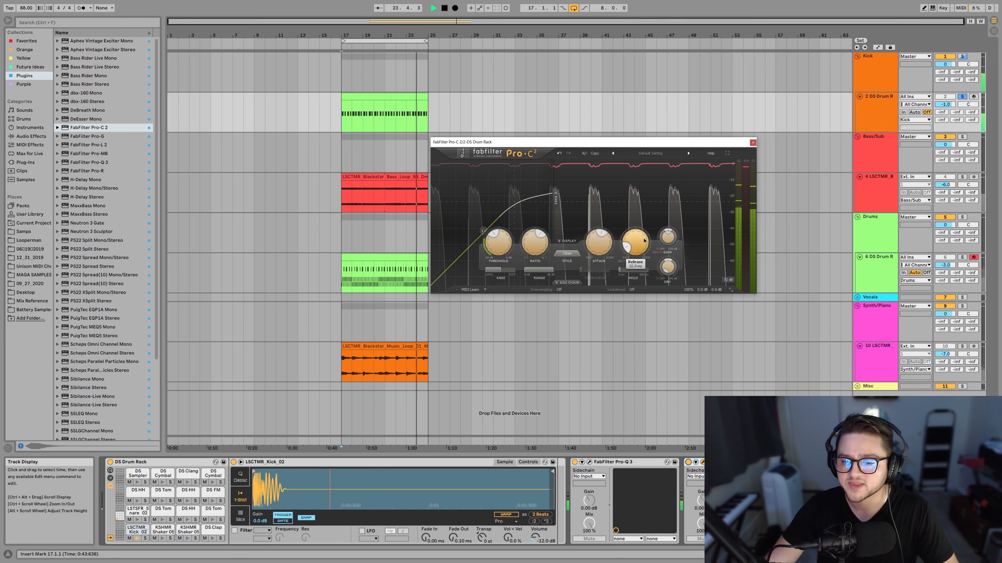
Shorten the compressor's release while the kick plays, and stop playback.
{"action": "left_click_drag", "start_coordinate": [636, 250], "coordinate": [632, 283]}
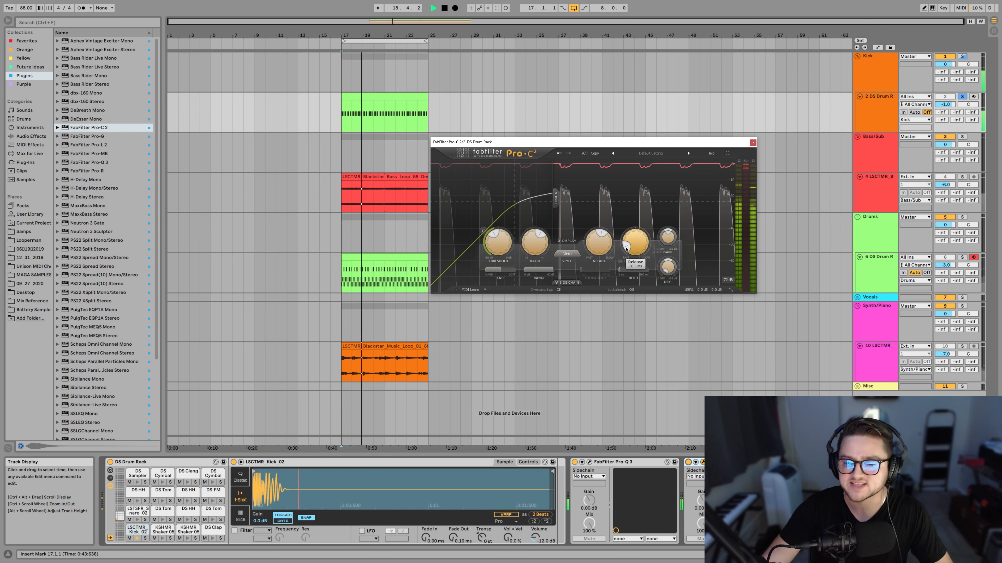
{"action": "key", "text": "space"}
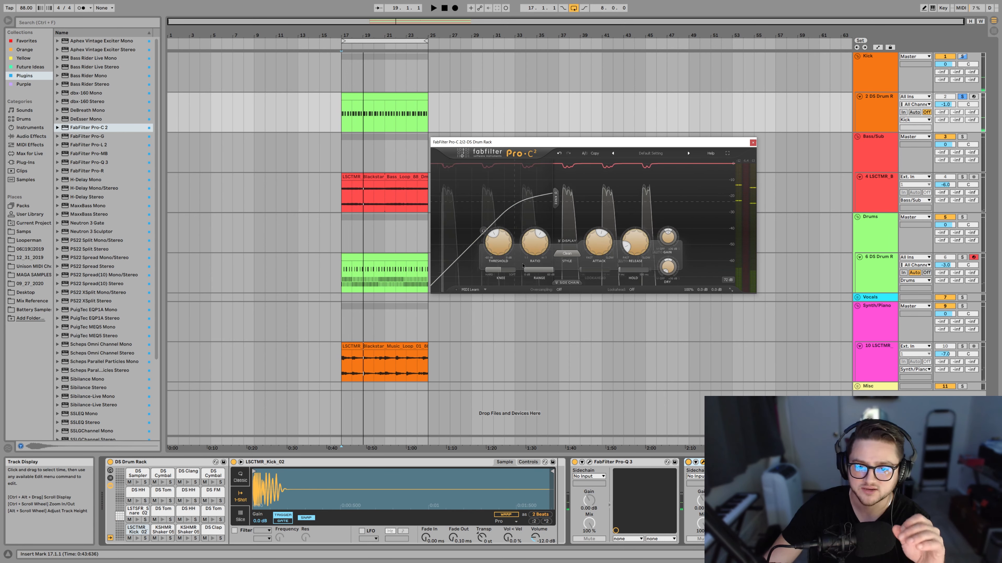
{"action": "mouse_move", "coordinate": [603, 240]}
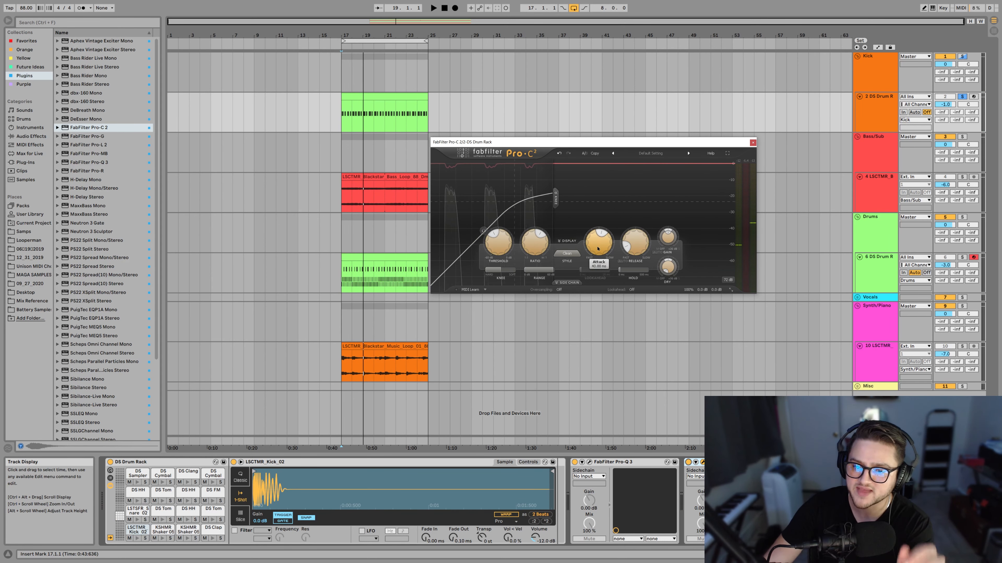
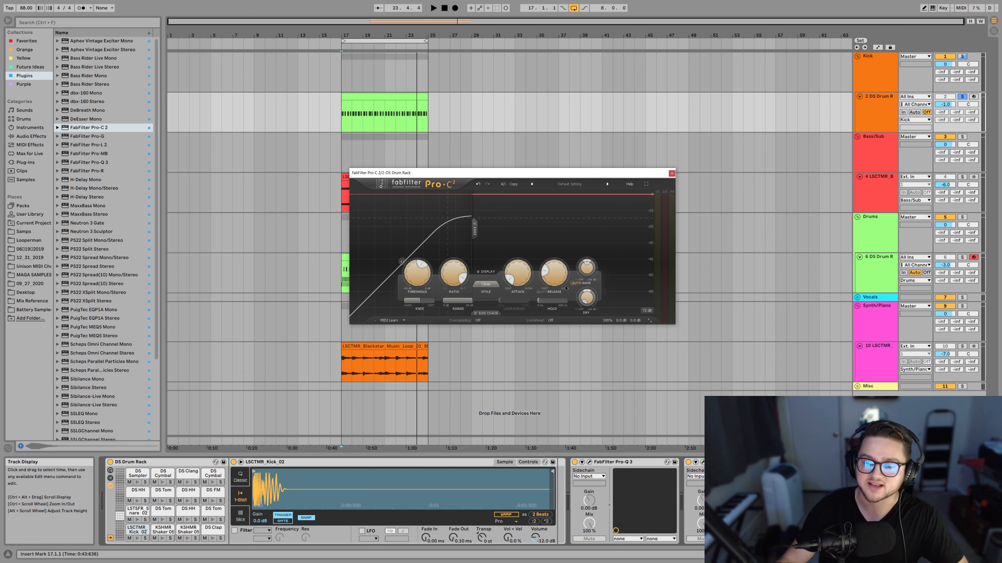
Turn off the compressor's Auto Gain and play the kick loop before and after the change.
{"action": "key", "text": "space"}
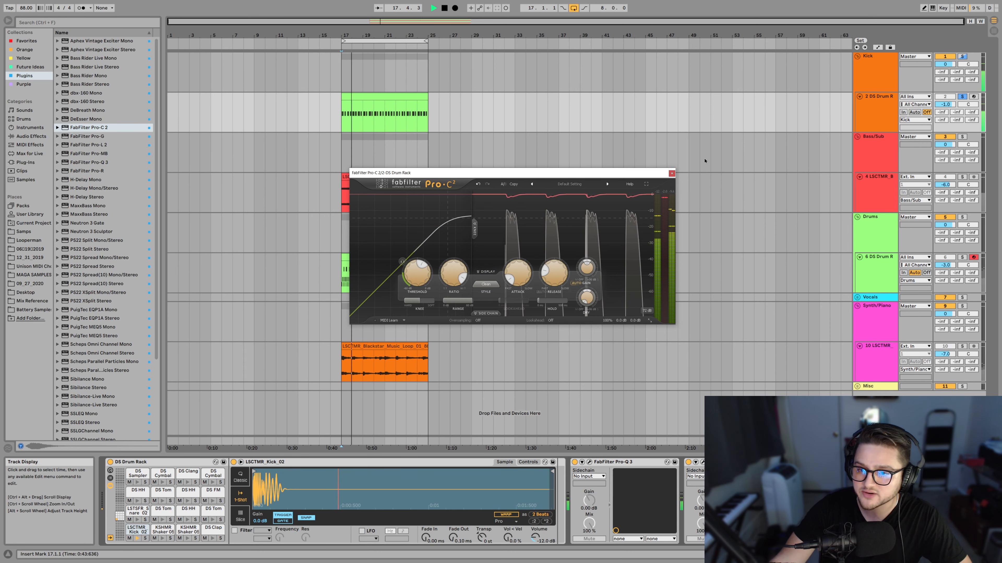
{"action": "key", "text": "space"}
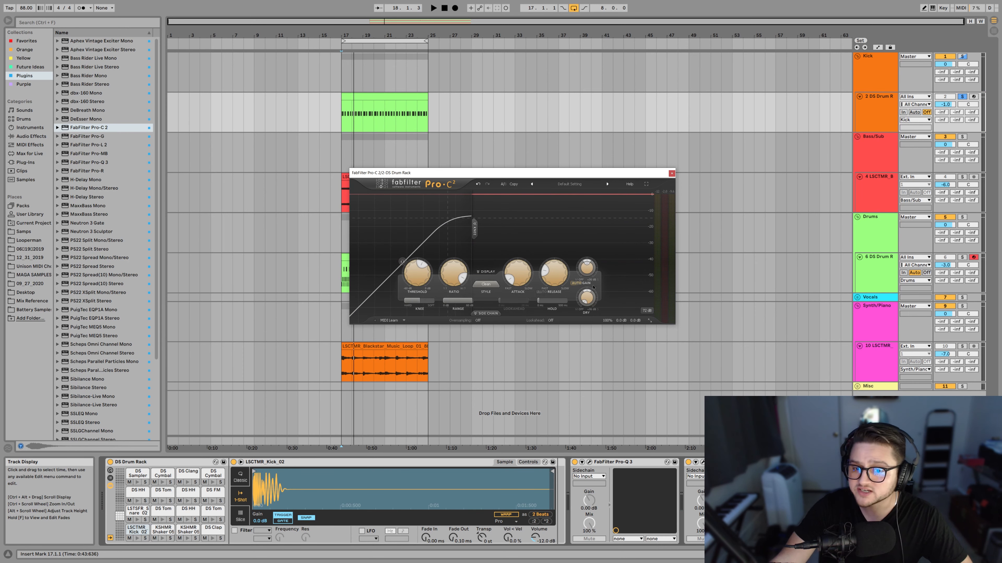
{"action": "mouse_move", "coordinate": [575, 287]}
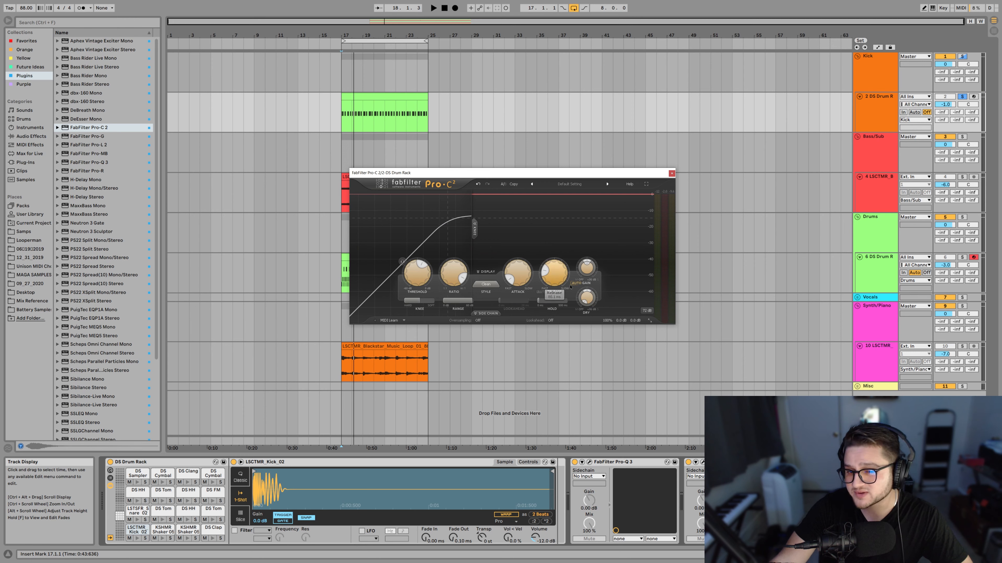
{"action": "left_click", "coordinate": [579, 284]}
{"action": "key", "text": "space"}
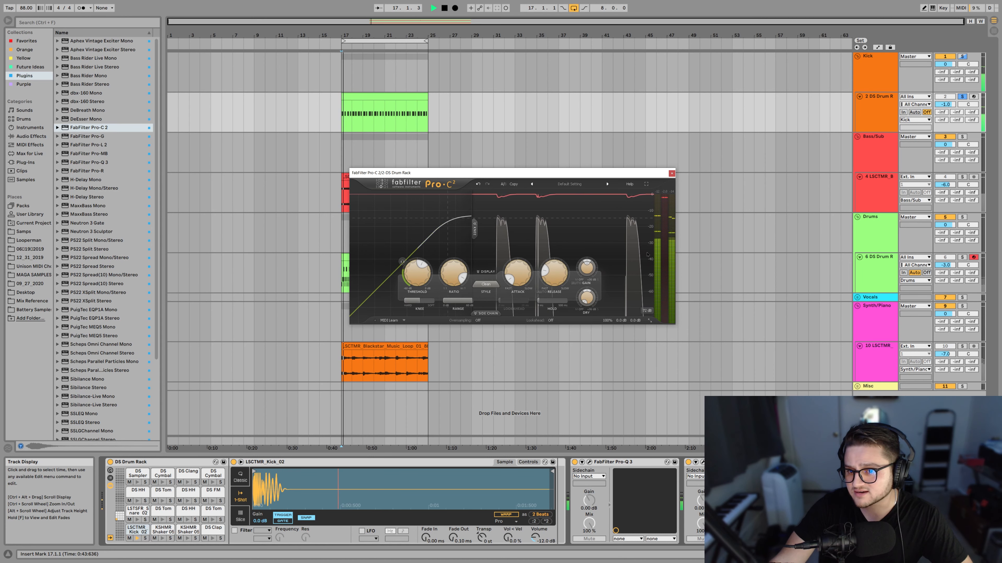
{"action": "key", "text": "space"}
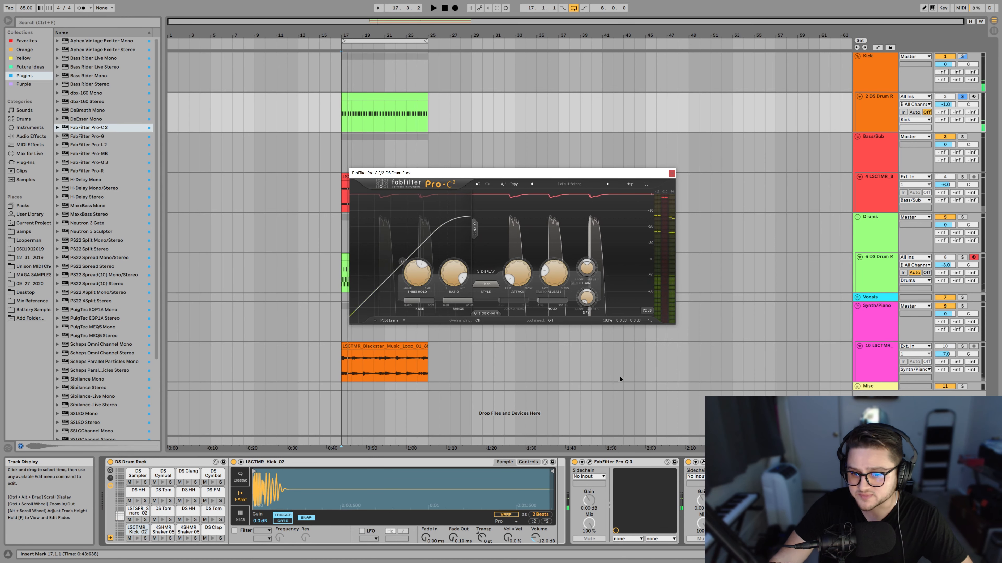
Set the compressor's output level to +2 dB and play the kick loop to check its loudness.
{"action": "double_click", "coordinate": [635, 322]}
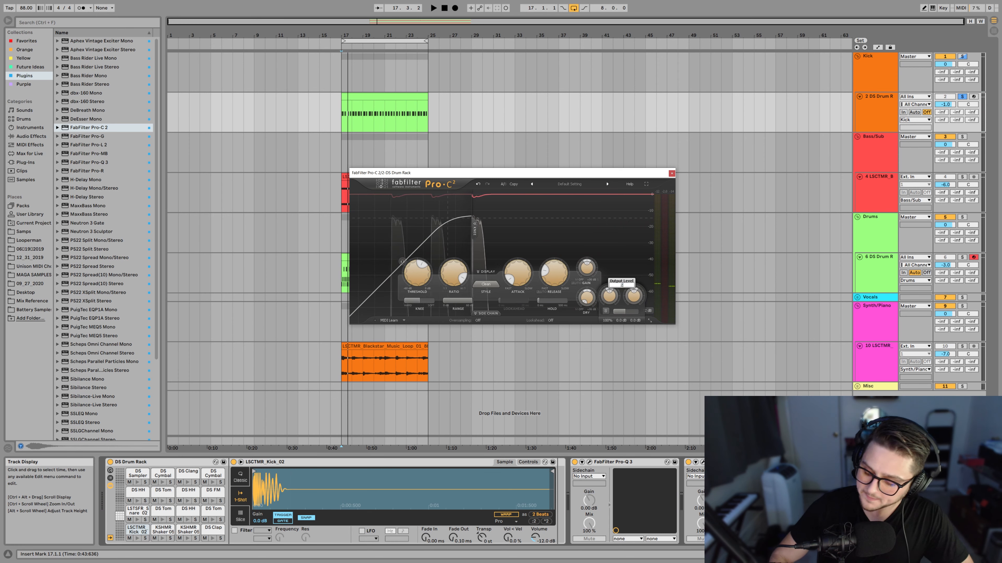
{"action": "type", "text": "2"}
{"action": "key", "text": "Return"}
{"action": "key", "text": "space"}
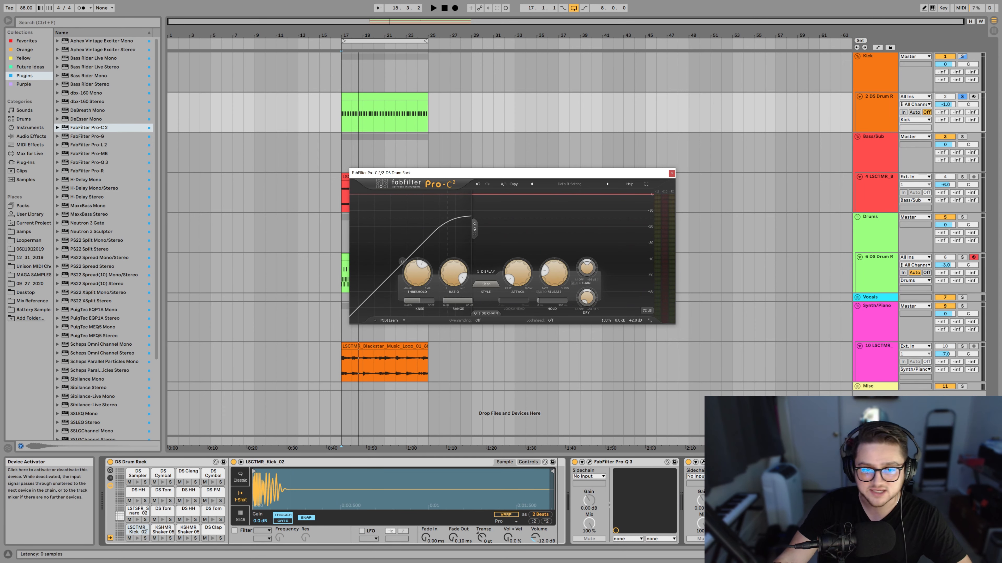
{"action": "left_click", "coordinate": [721, 462]}
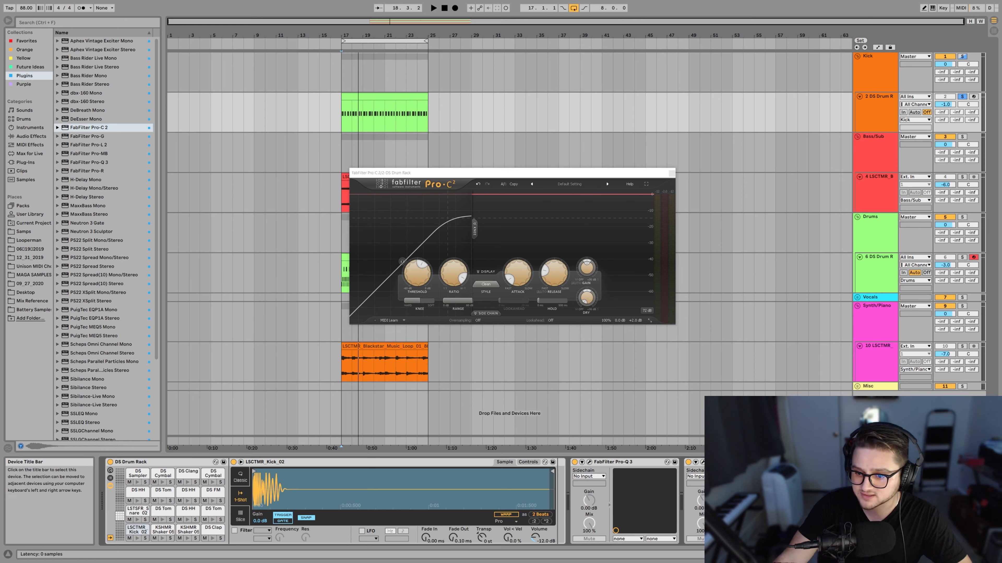
{"action": "key", "text": "space"}
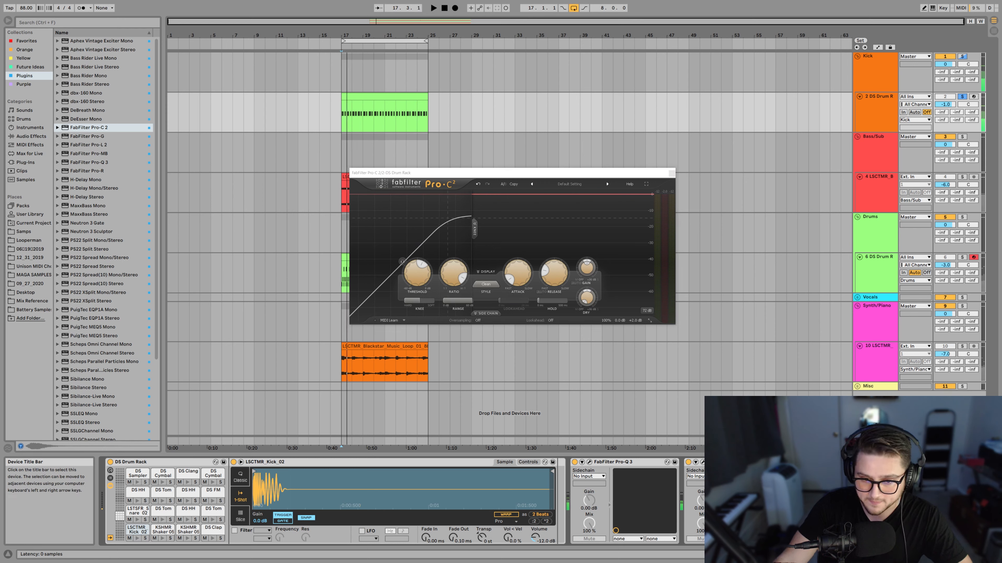
{"action": "key", "text": "space"}
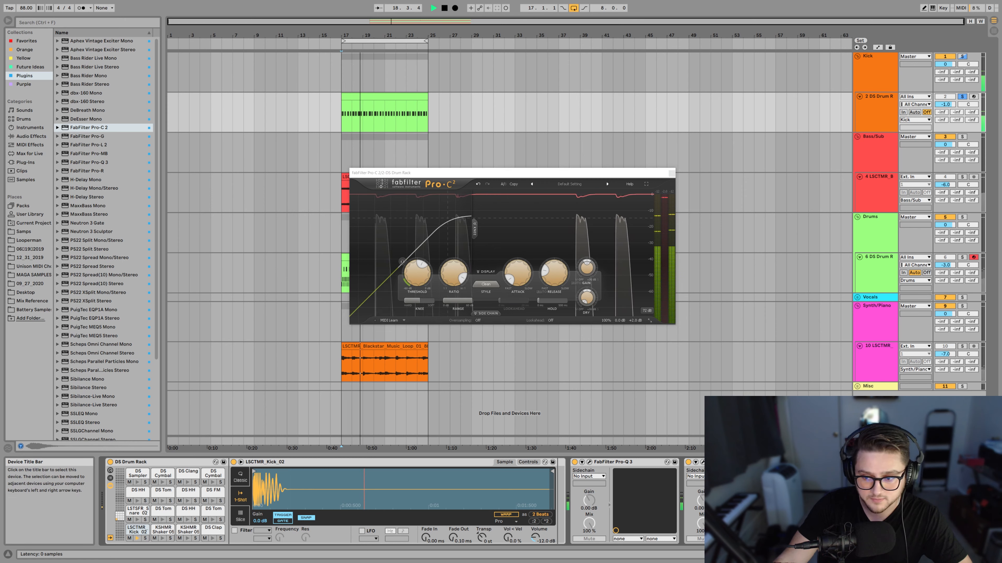
{"action": "key", "text": "space"}
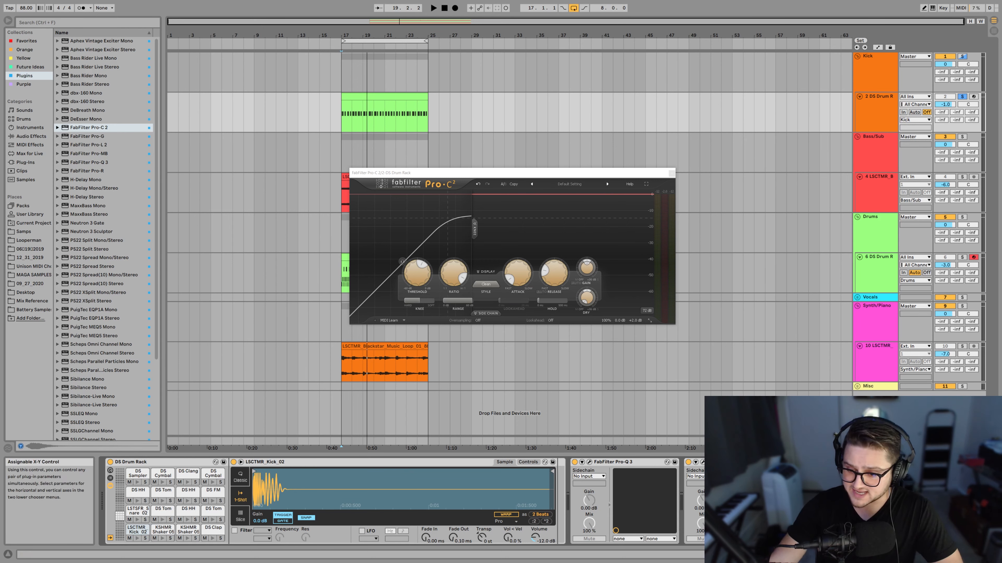
Open the second Pro-C 2 and lower its threshold to about -25 dB while the kick loop plays.
{"action": "left_click", "coordinate": [703, 462]}
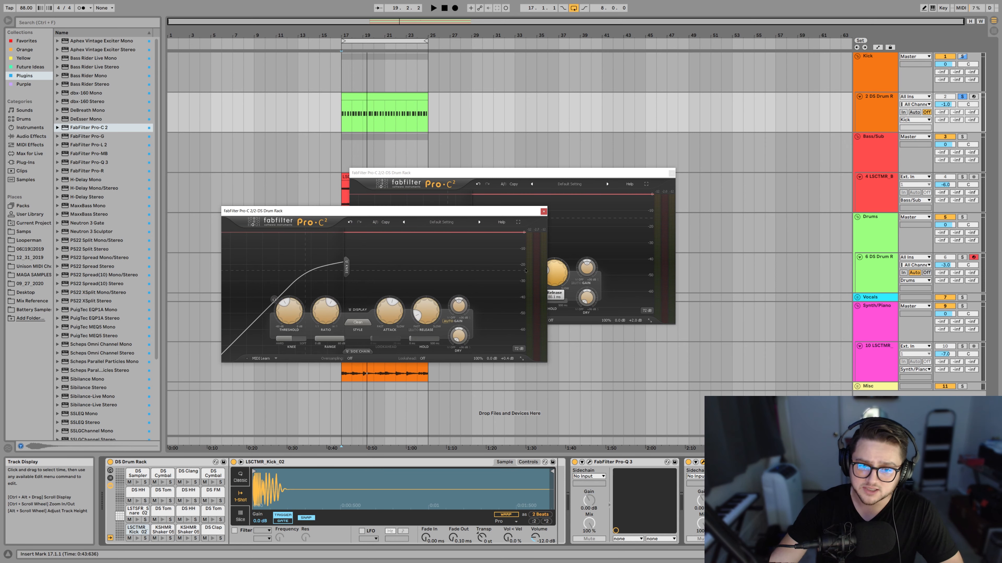
{"action": "mouse_move", "coordinate": [506, 361]}
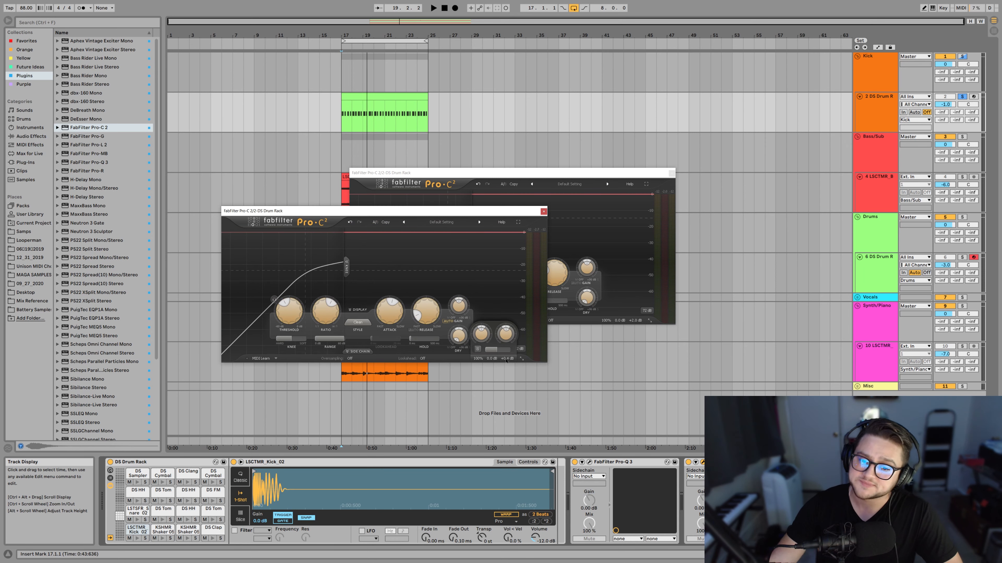
{"action": "key", "text": "space"}
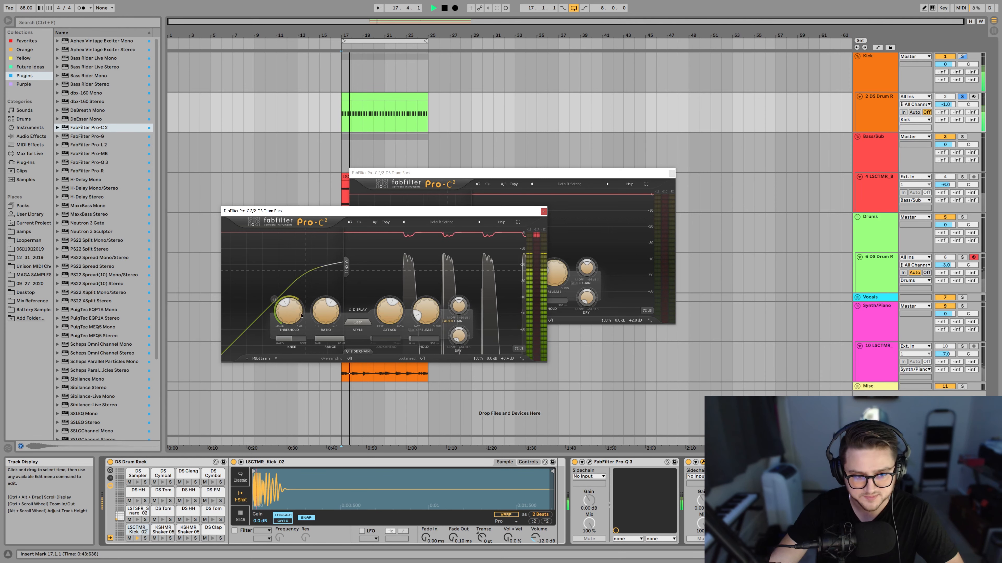
{"action": "mouse_move", "coordinate": [296, 318]}
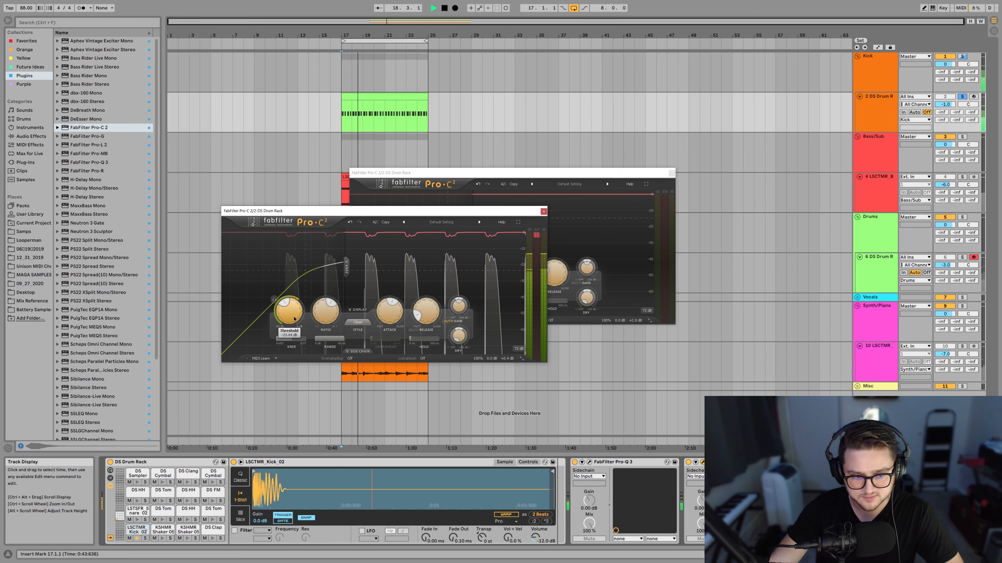
{"action": "left_click_drag", "start_coordinate": [295, 318], "coordinate": [295, 320]}
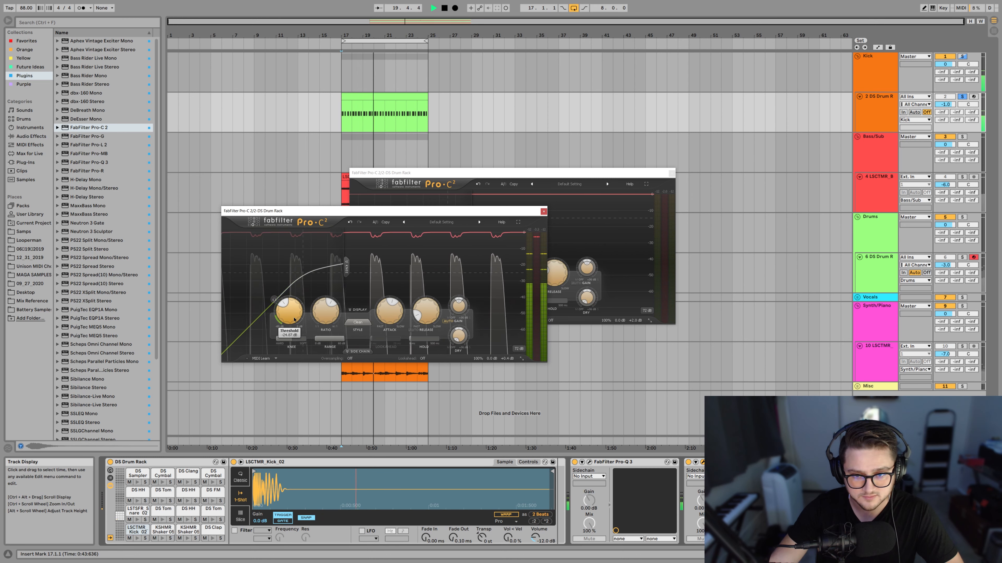
{"action": "left_click_drag", "start_coordinate": [294, 320], "coordinate": [294, 320]}
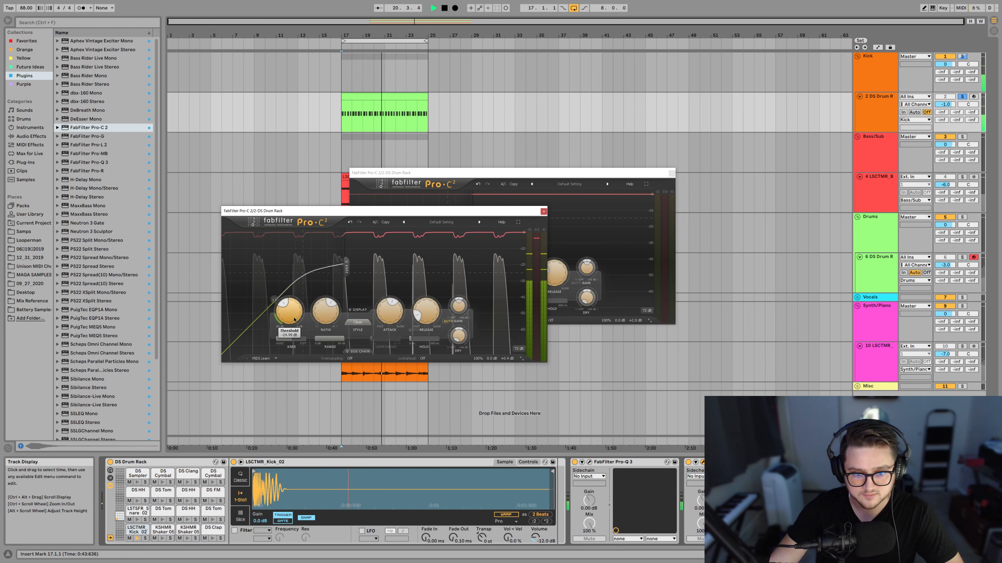
Set the second compressor's attack to about 45 ms, lower its threshold slightly further, and stop playback.
{"action": "mouse_move", "coordinate": [382, 318]}
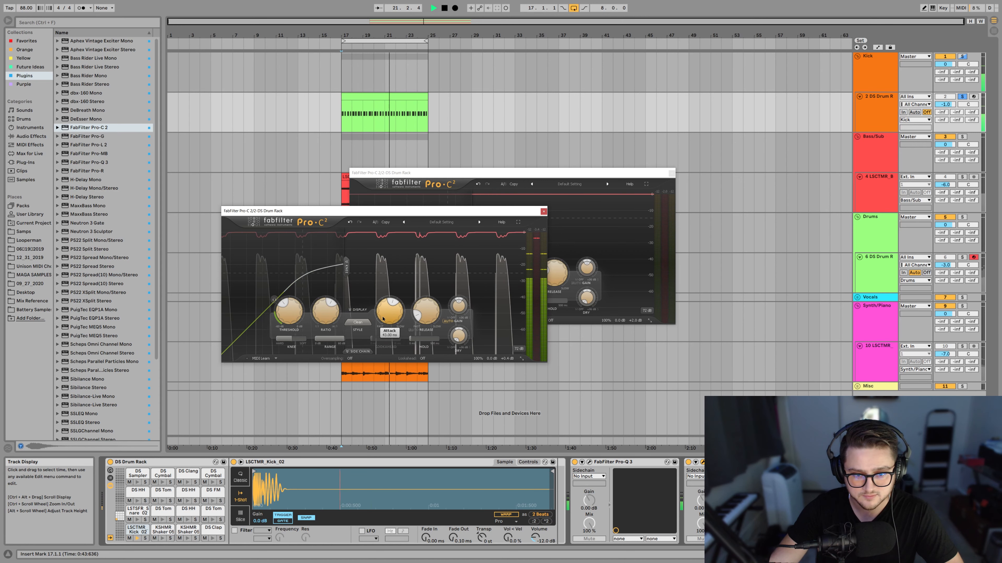
{"action": "left_click_drag", "start_coordinate": [399, 319], "coordinate": [399, 317]}
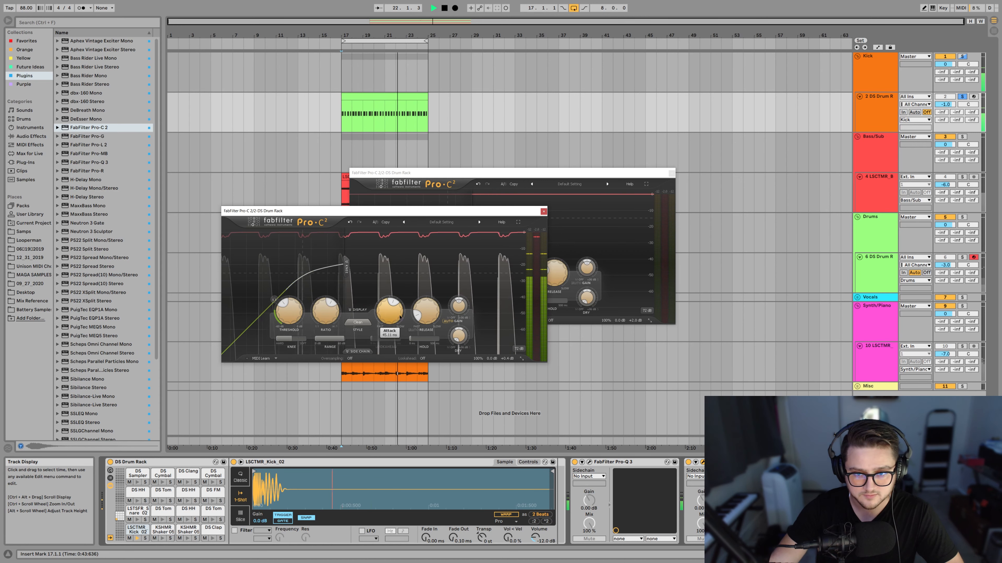
{"action": "mouse_move", "coordinate": [292, 317]}
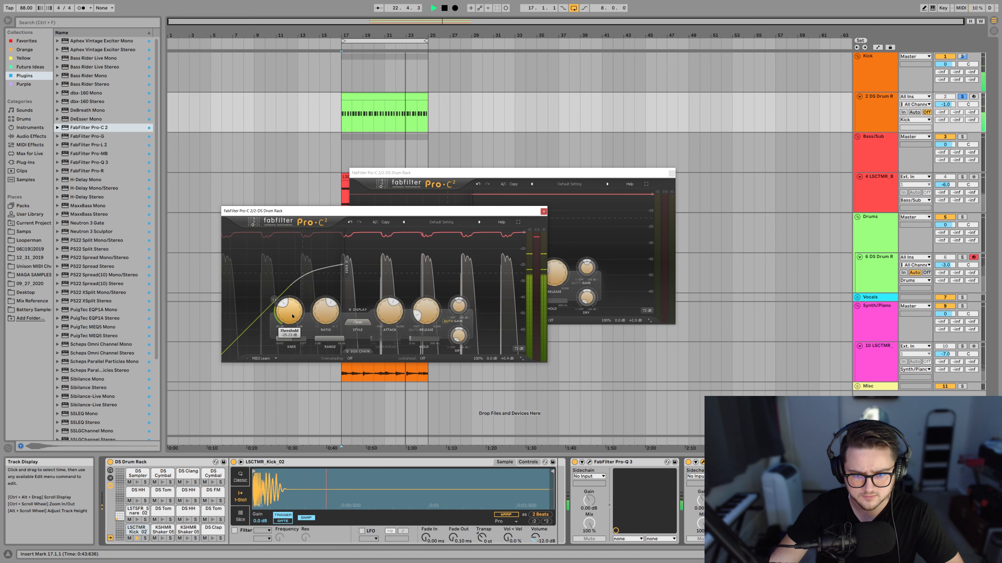
{"action": "left_click_drag", "start_coordinate": [293, 316], "coordinate": [293, 317]}
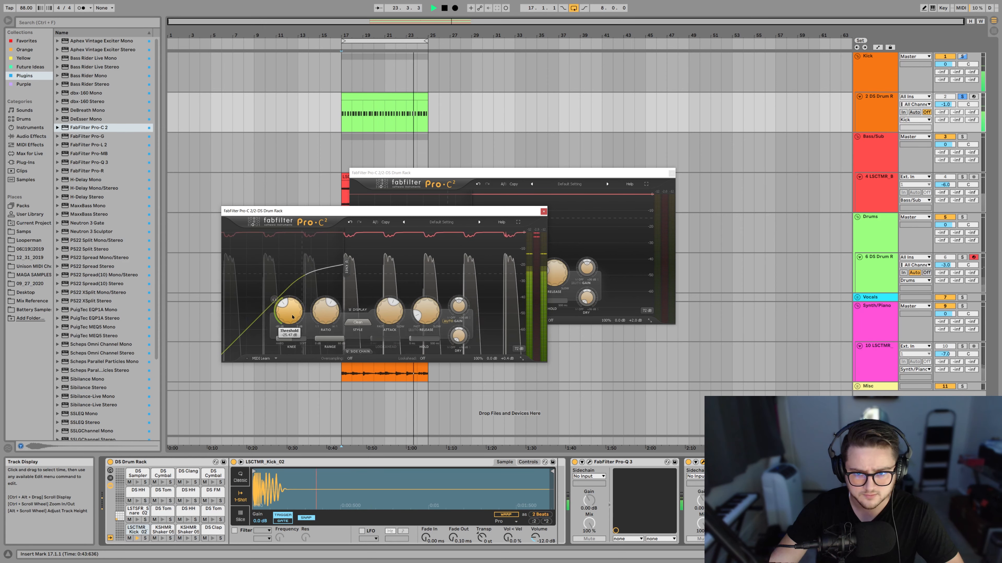
{"action": "key", "text": "space"}
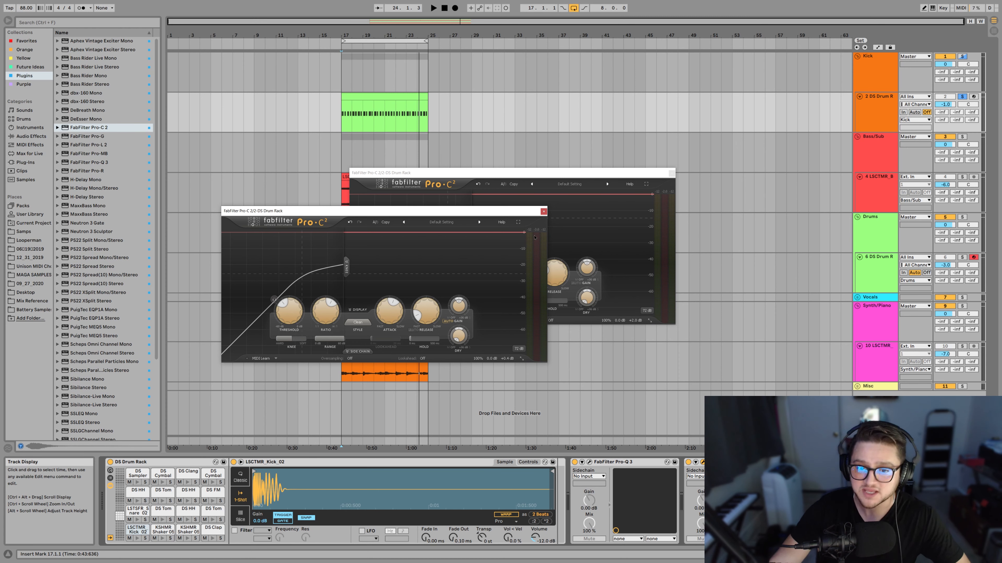
Raise the second compressor's output level to about +0.9 dB while the kick loop plays, and stop playback.
{"action": "mouse_move", "coordinate": [534, 237]}
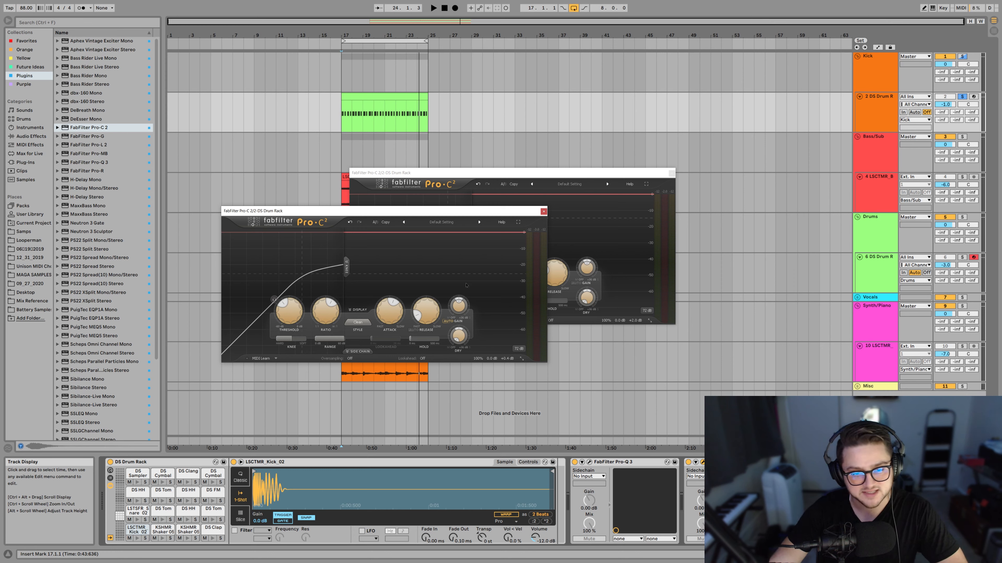
{"action": "mouse_move", "coordinate": [392, 308]}
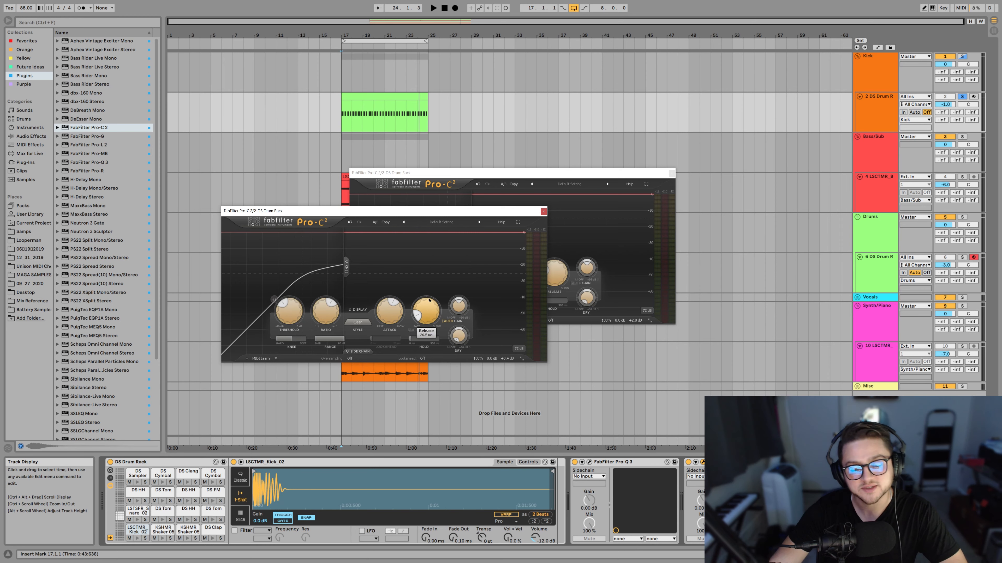
{"action": "key", "text": "space"}
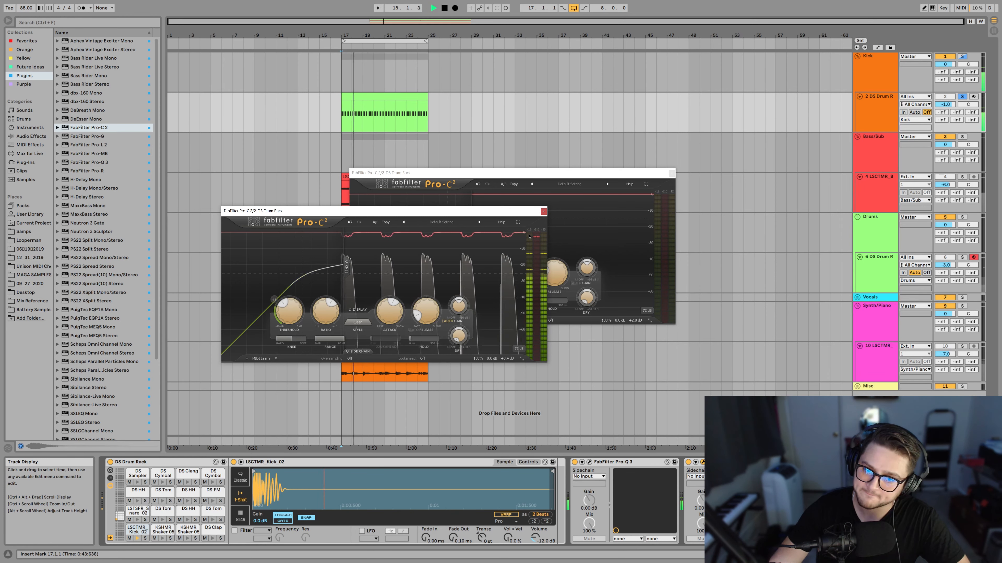
{"action": "mouse_move", "coordinate": [308, 310]}
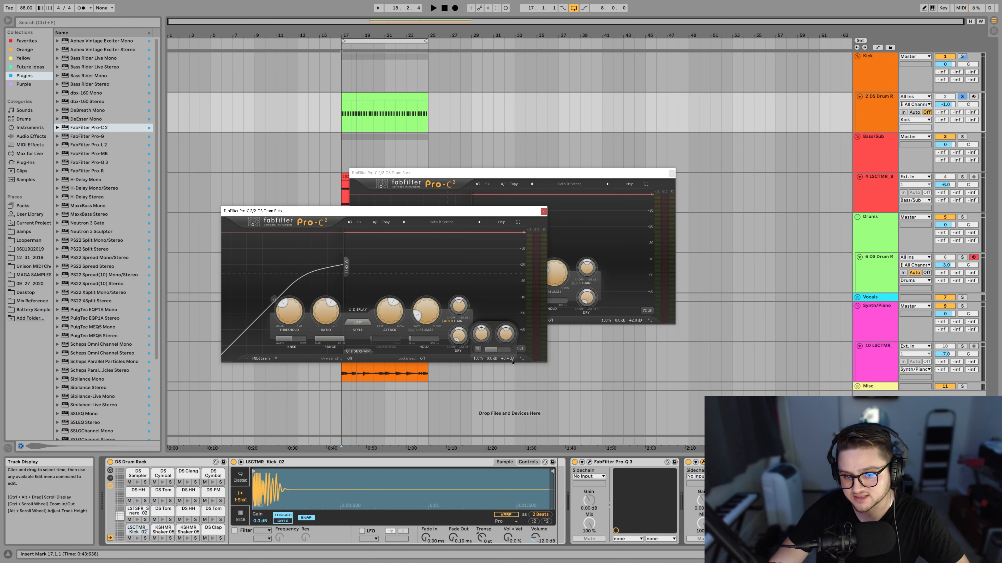
{"action": "key", "text": "space"}
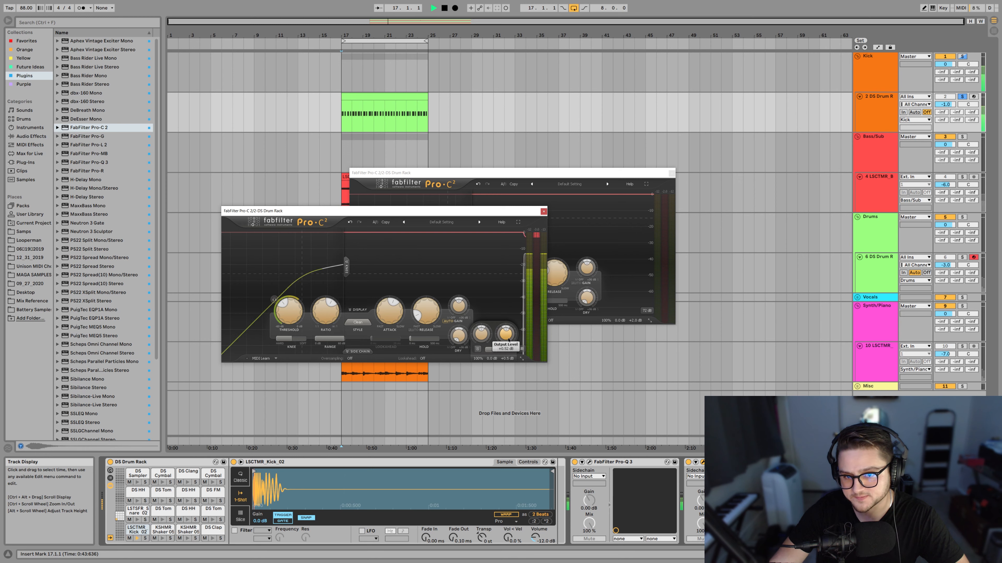
{"action": "left_click_drag", "start_coordinate": [508, 340], "coordinate": [506, 340]}
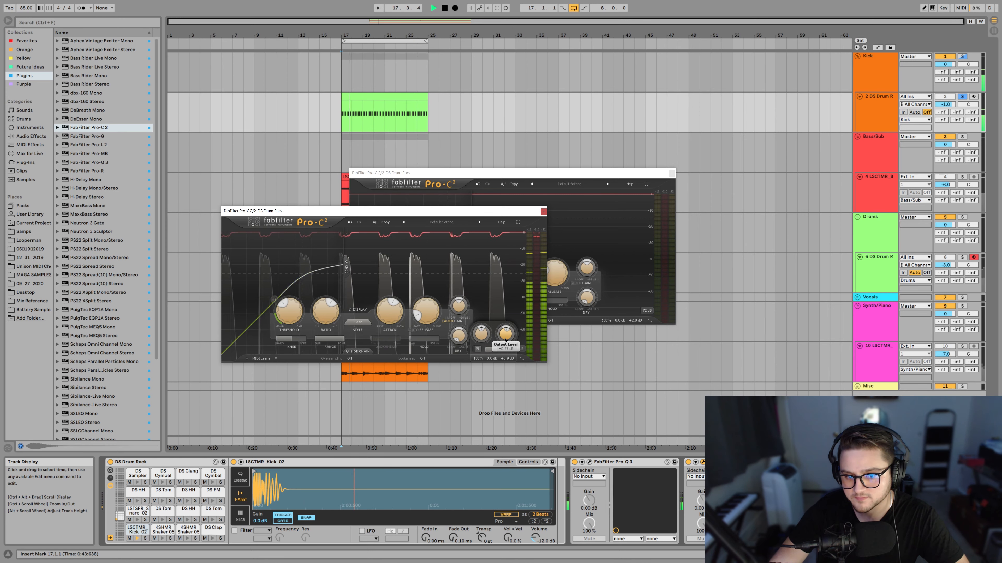
{"action": "key", "text": "space"}
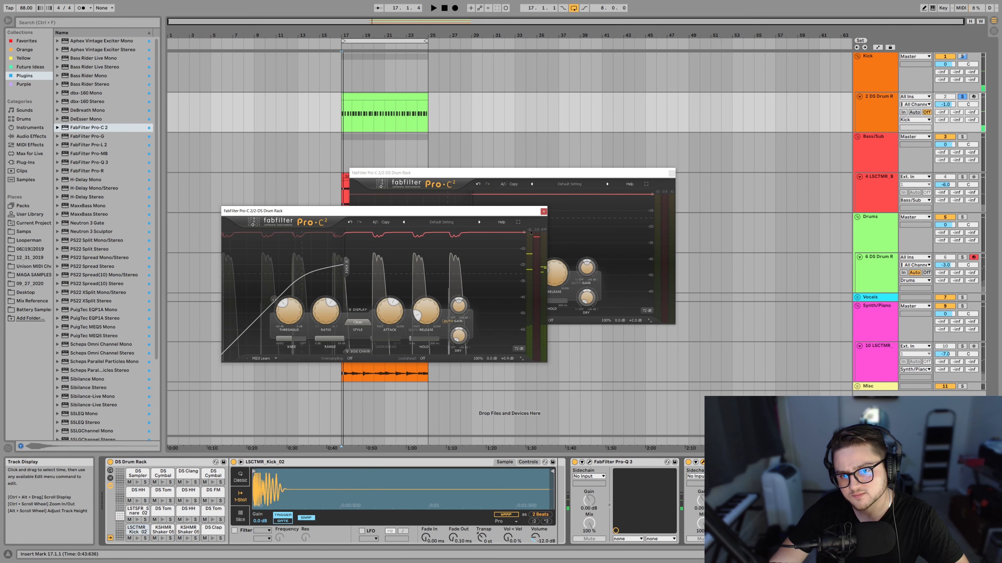
Listen to the kick through both compressors and group the two Pro-C 2 devices into an Audio Effect Rack.
{"action": "key", "text": "space"}
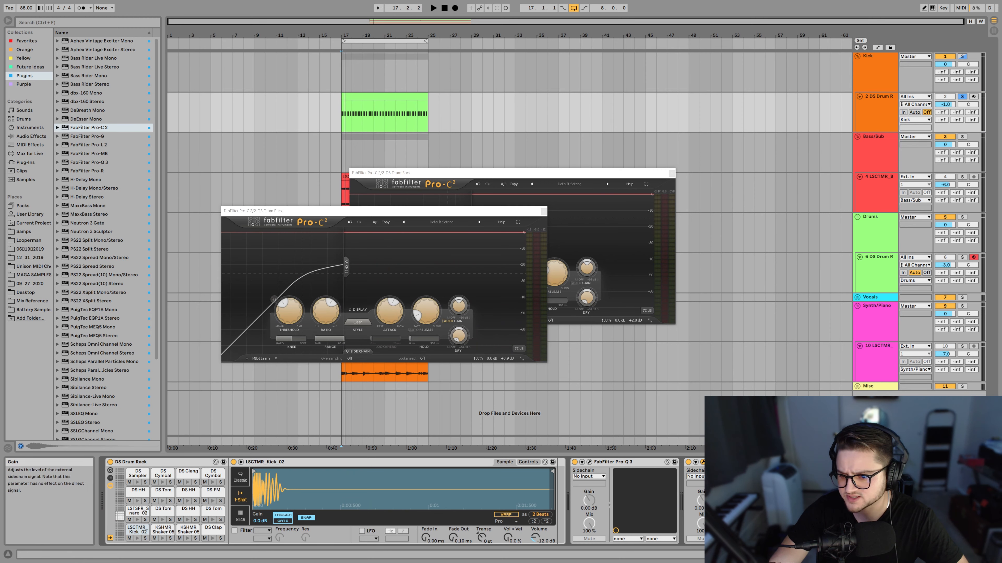
{"action": "key", "text": "space"}
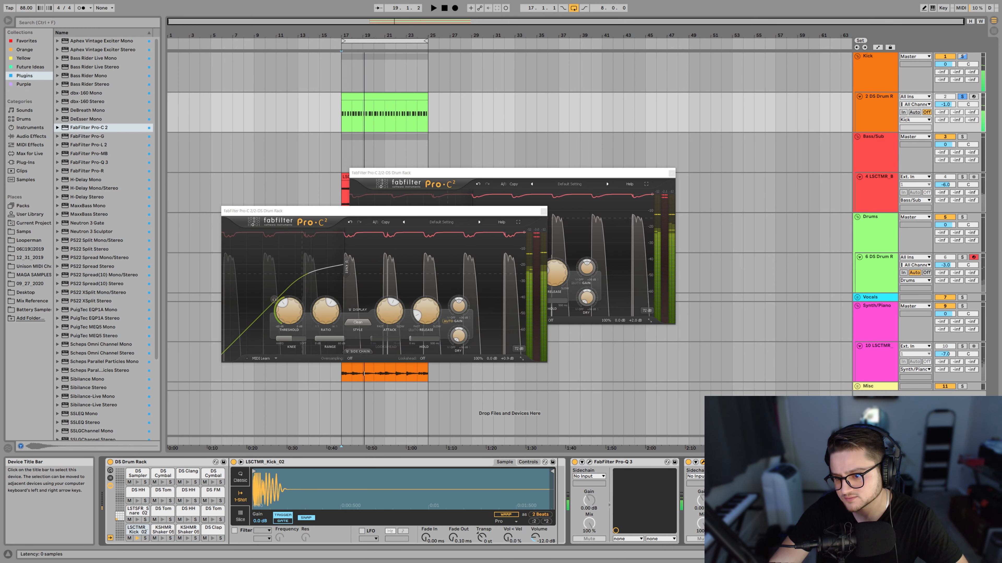
{"action": "key", "text": "space"}
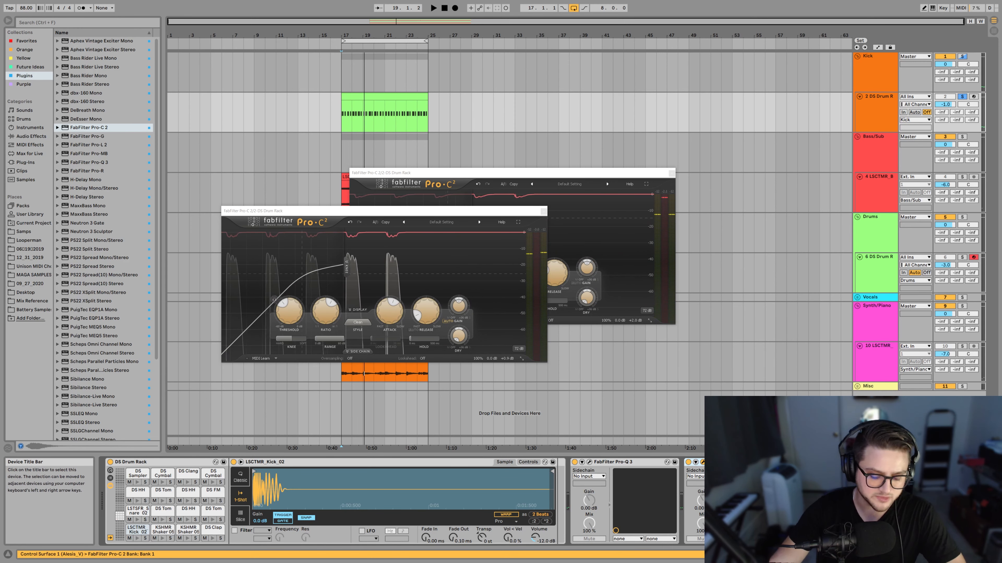
{"action": "key", "text": "ctrl+g"}
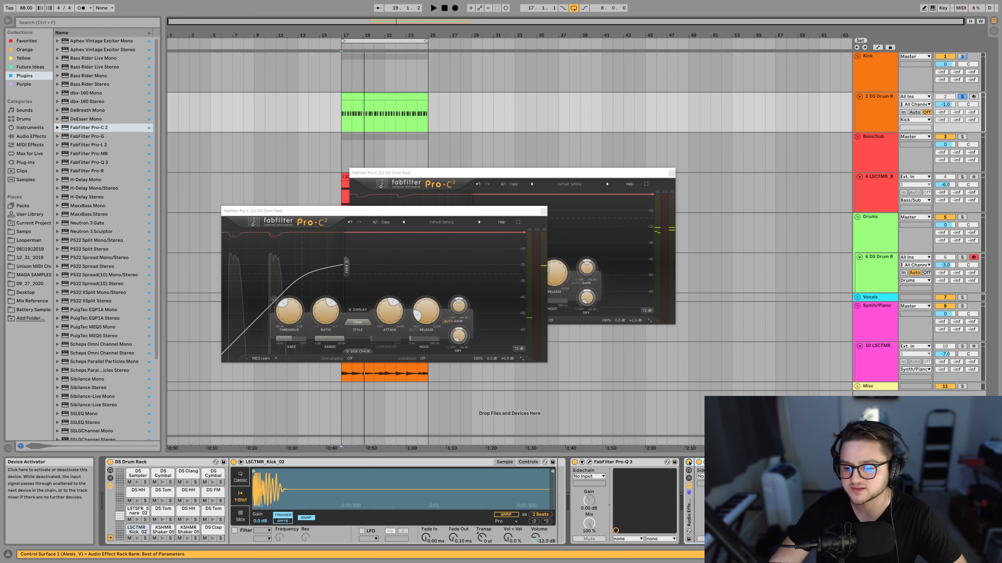
Play the kick with the compressor rack bypassed and switch to the Session mixer to check the master level.
{"action": "key", "text": "space"}
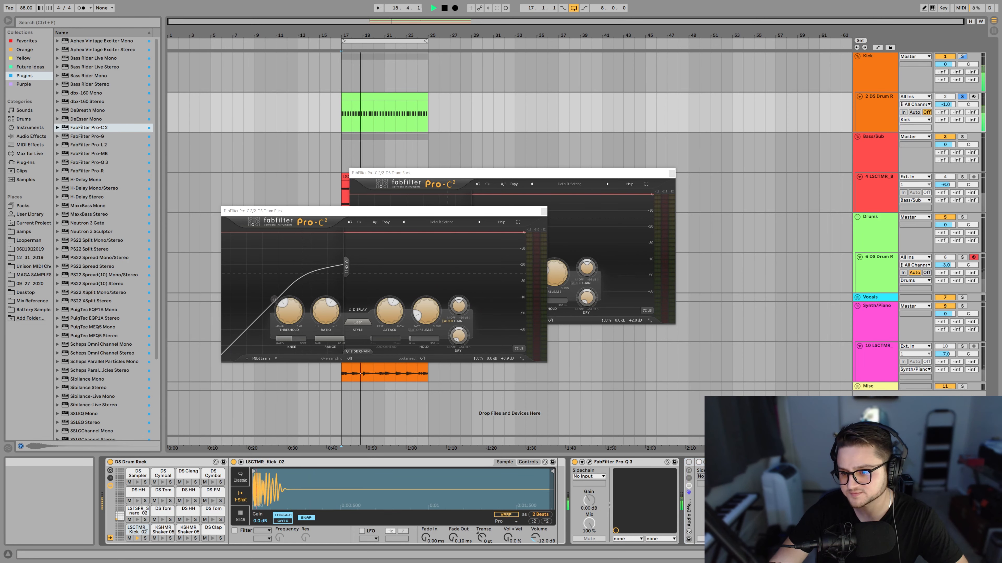
{"action": "key", "text": "Tab"}
{"action": "left_click_drag", "start_coordinate": [961, 332], "coordinate": [960, 359]}
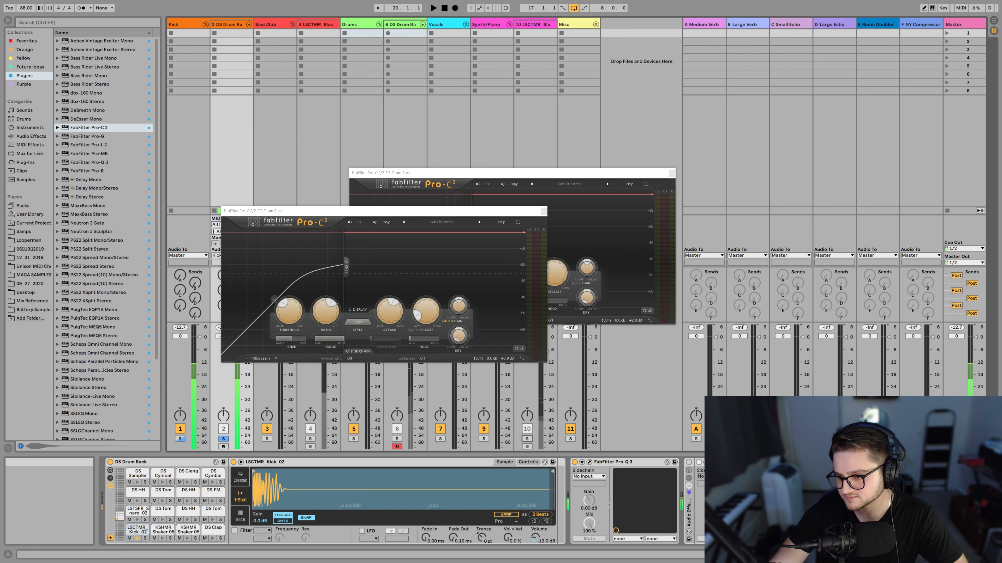
Reset the master peak readout and play the kick loop with the compressor rack bypassed and active to compare peak levels.
{"action": "left_click", "coordinate": [956, 327]}
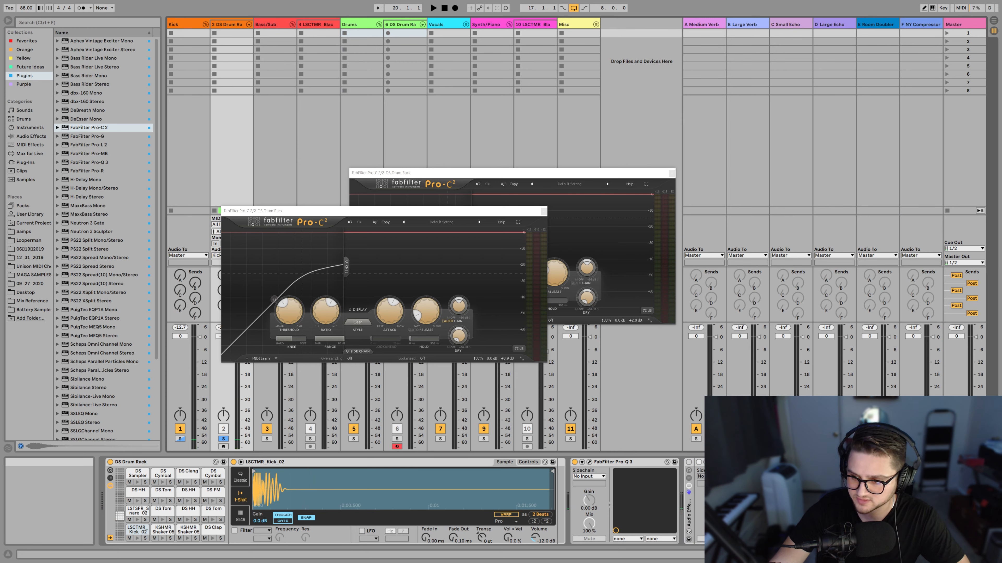
{"action": "key", "text": "space"}
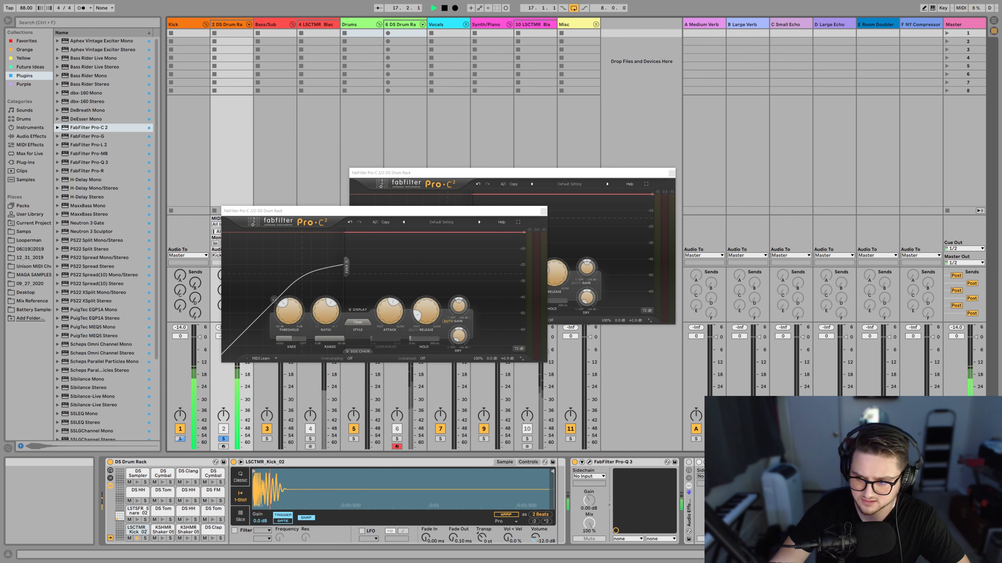
{"action": "left_click", "coordinate": [956, 327]}
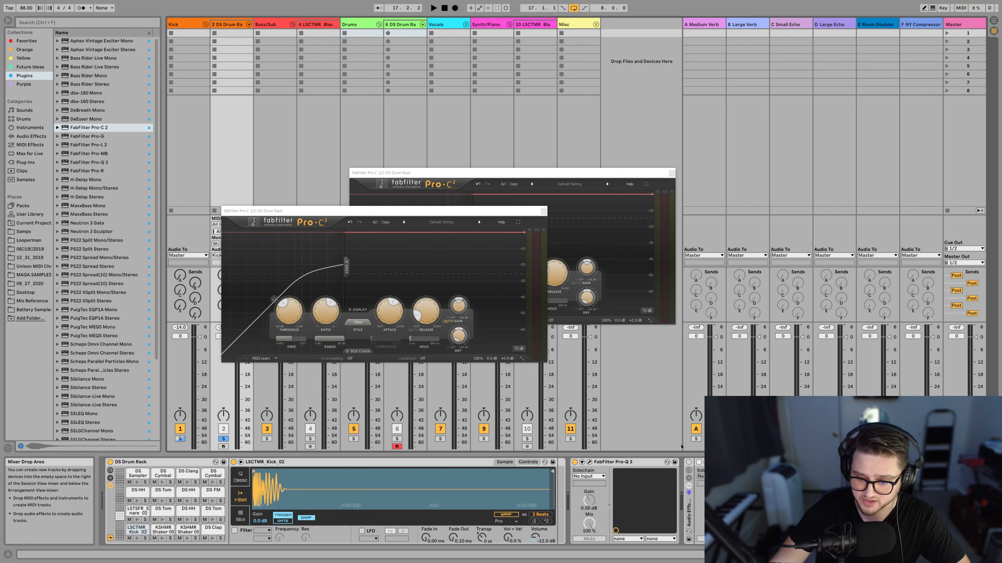
{"action": "key", "text": "space"}
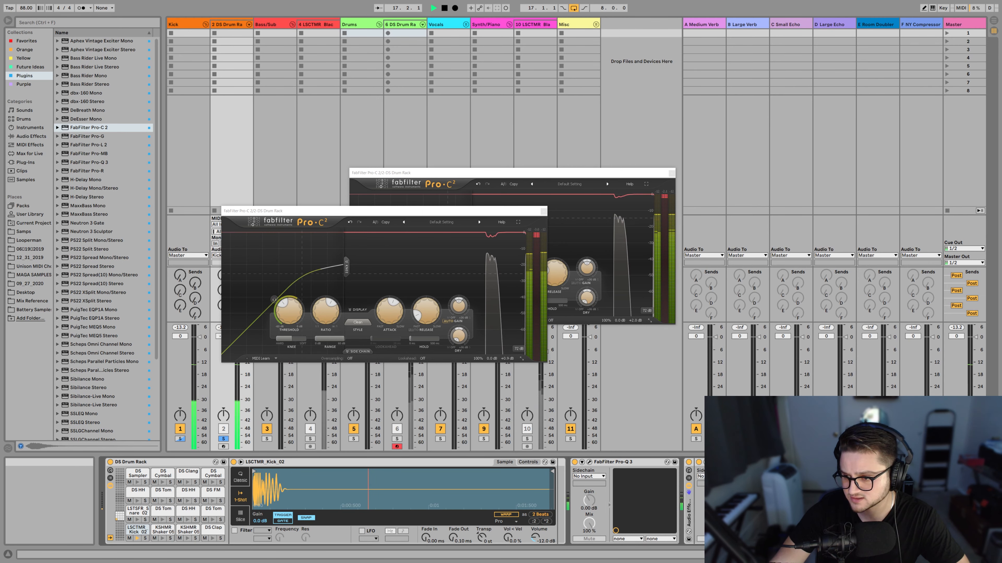
{"action": "key", "text": "space"}
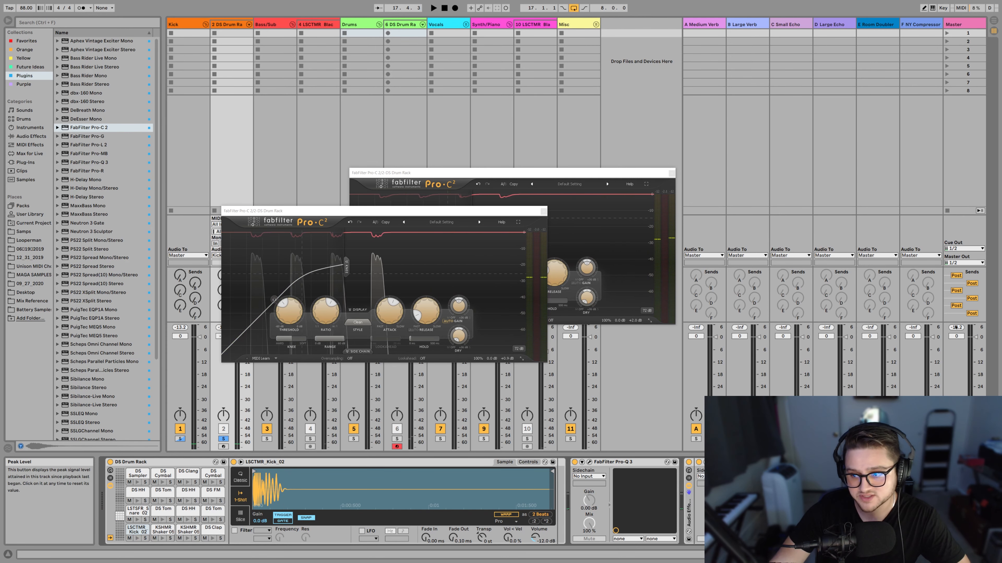
Lower the first compressor's output level to about +1.2 dB while the kick loop plays, and check the level again.
{"action": "left_click", "coordinate": [713, 462]}
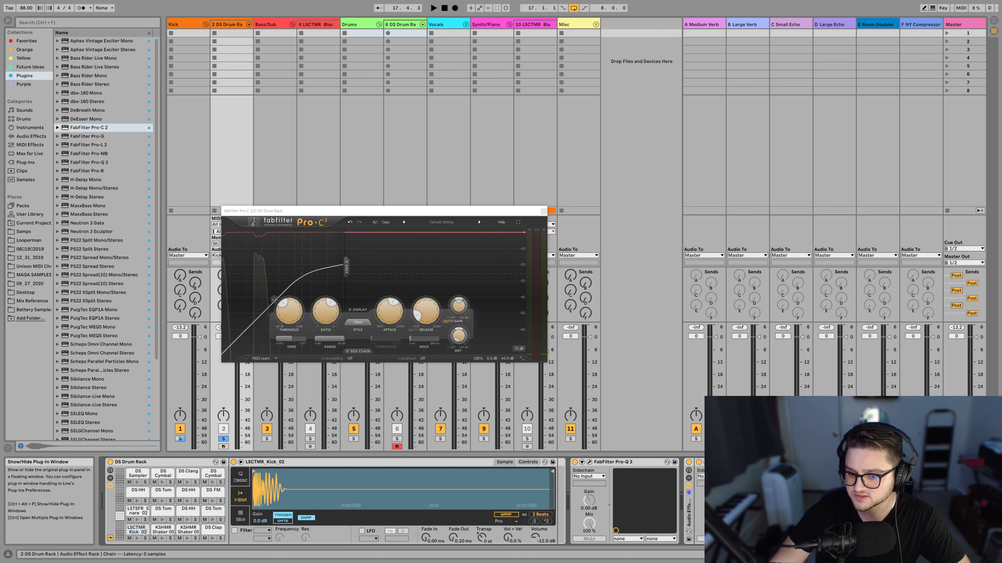
{"action": "left_click", "coordinate": [713, 462]}
{"action": "mouse_move", "coordinate": [639, 321]}
{"action": "key", "text": "space"}
{"action": "left_click_drag", "start_coordinate": [635, 294], "coordinate": [635, 293]}
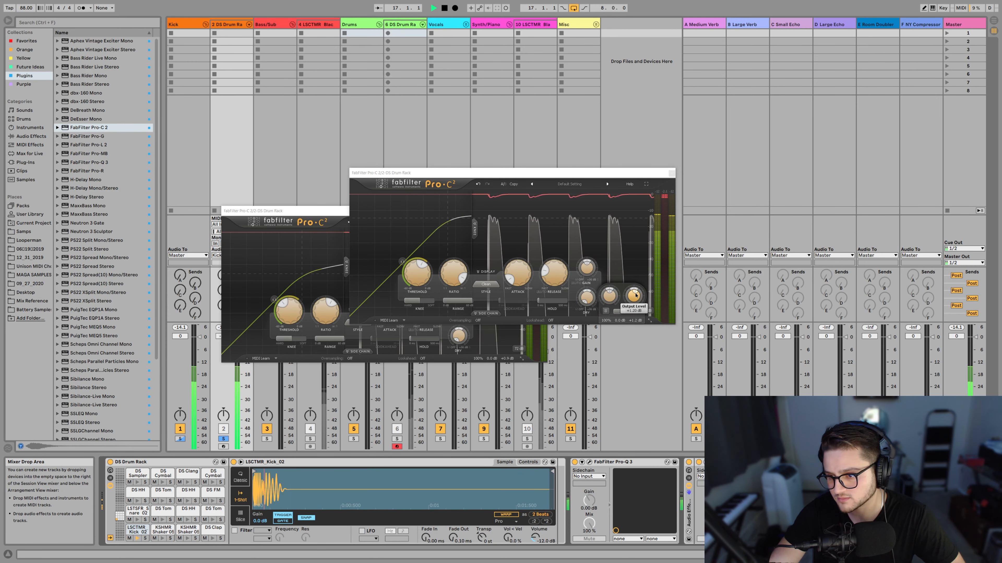
{"action": "key", "text": "space"}
{"action": "key", "text": "space"}
{"action": "key", "text": "space"}
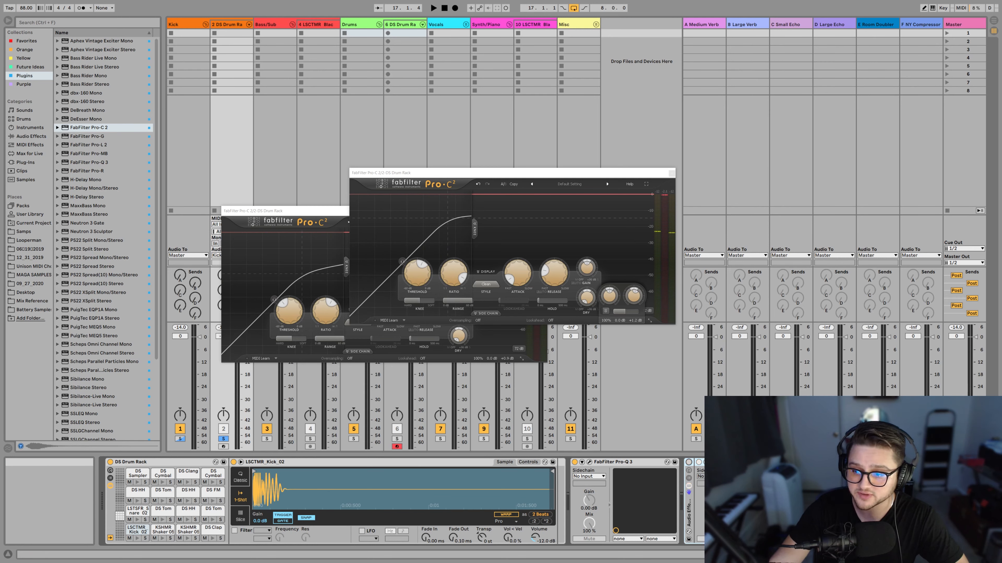
Play the kick loop and toggle the compressor rack off and on to compare the dry and compressed sound.
{"action": "key", "text": "space"}
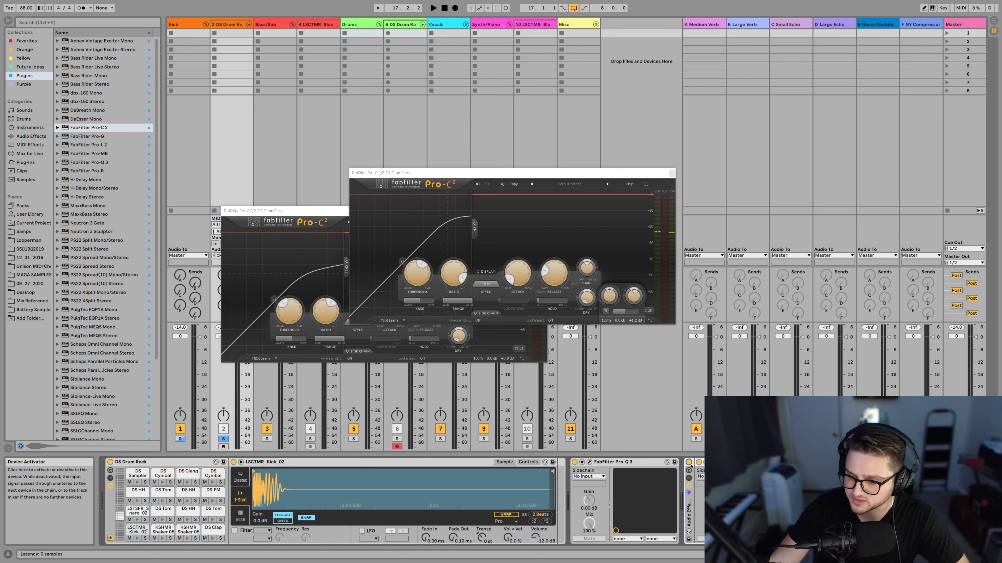
{"action": "key", "text": "space"}
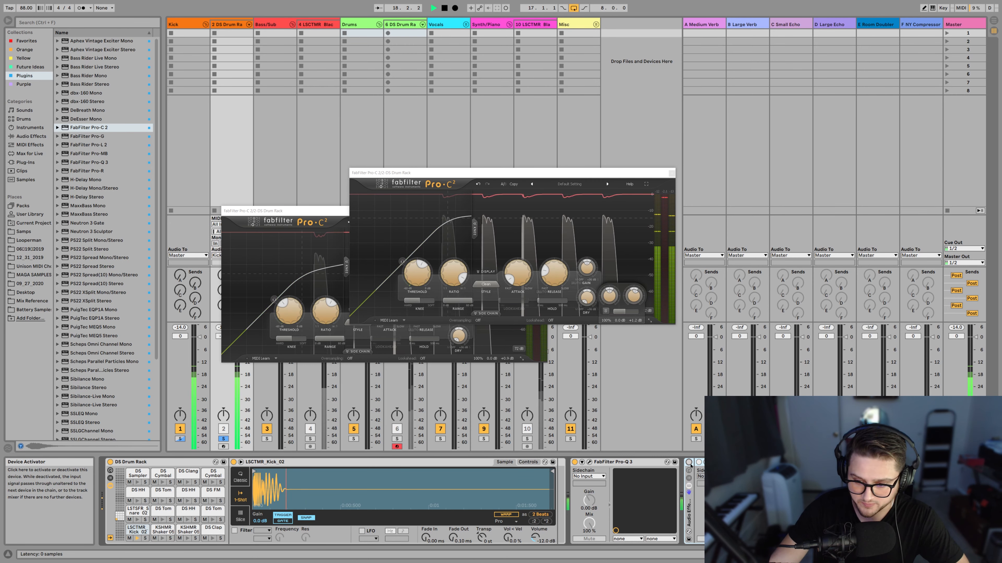
{"action": "left_click", "coordinate": [689, 462]}
{"action": "left_click", "coordinate": [689, 462]}
{"action": "left_click", "coordinate": [689, 463]}
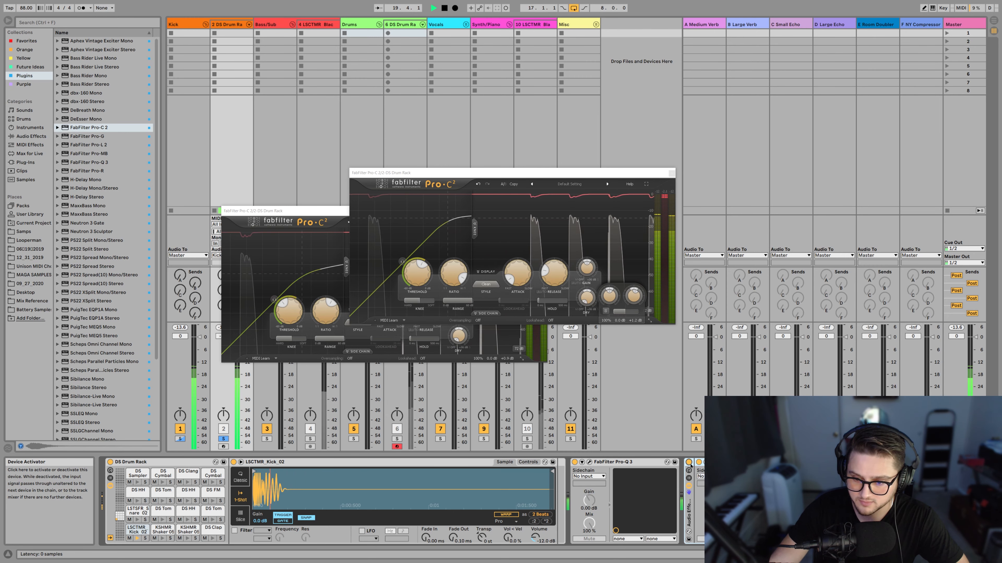
{"action": "left_click", "coordinate": [689, 462]}
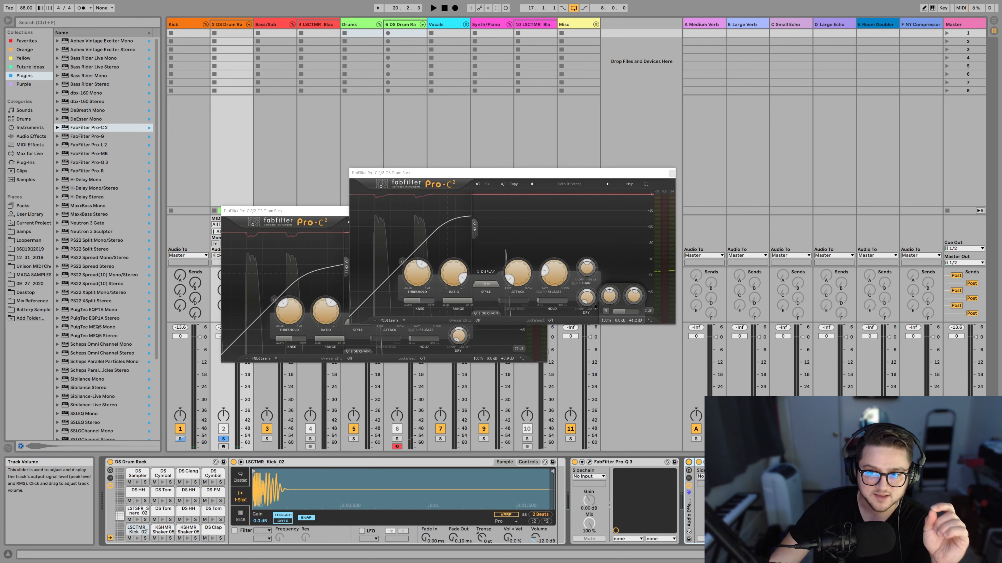
Close both FabFilter Pro-C 2 plug-in windows.
{"action": "left_click", "coordinate": [672, 173]}
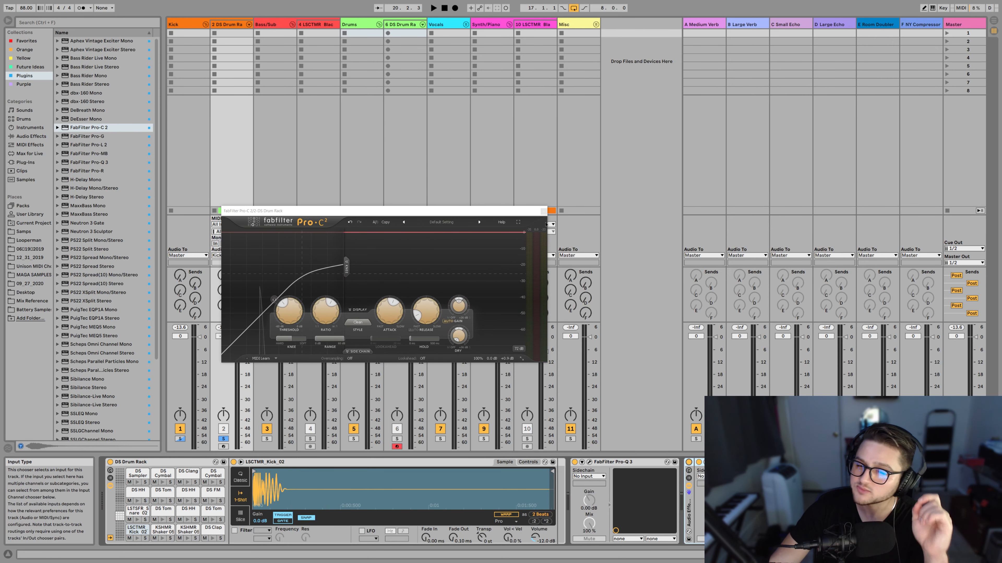
{"action": "mouse_move", "coordinate": [389, 304]}
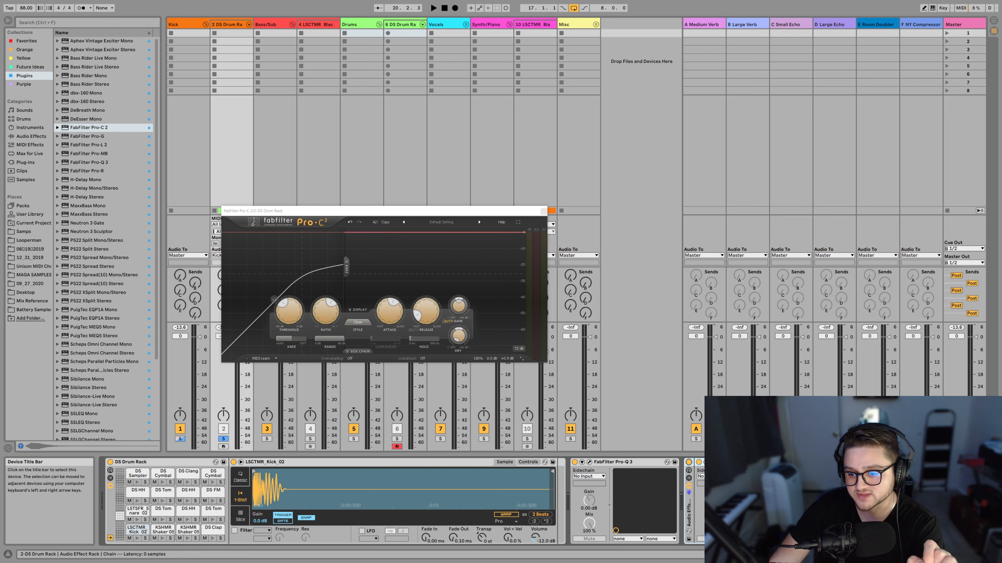
{"action": "left_click", "coordinate": [543, 211]}
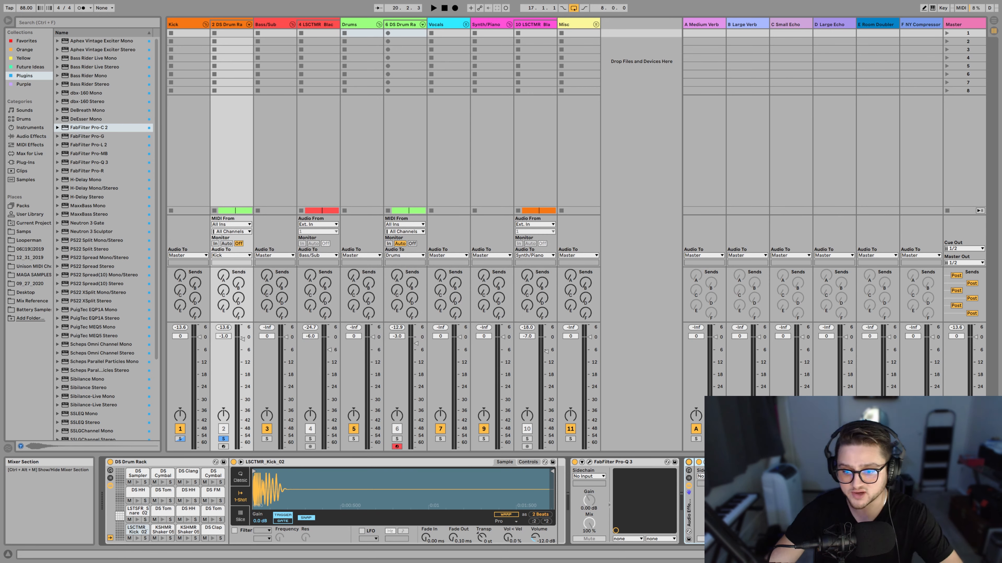